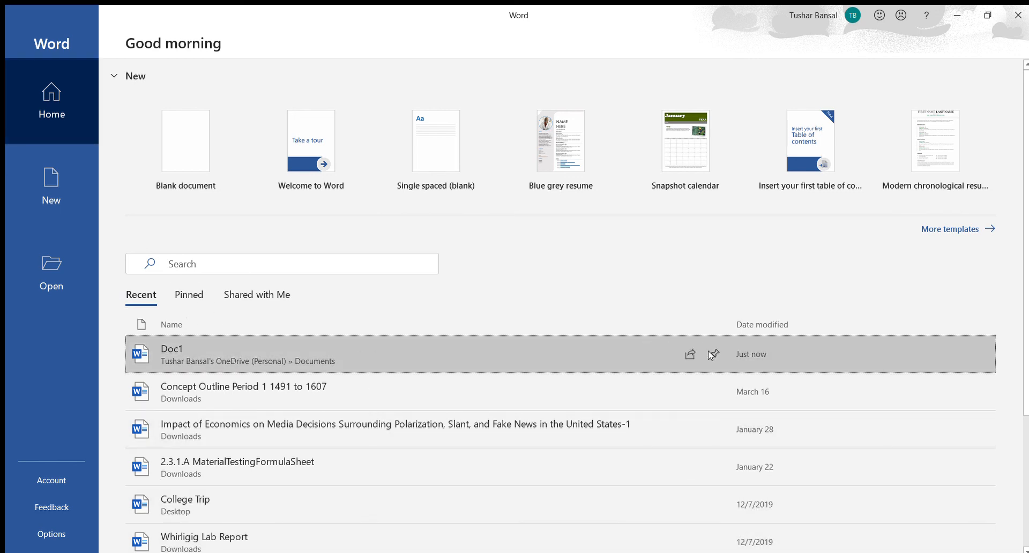
Step: Show the pinned documents on the start page and unpin Doc1
scroll(710, 355, "down", 3)
scroll(372, 175, "up", 3)
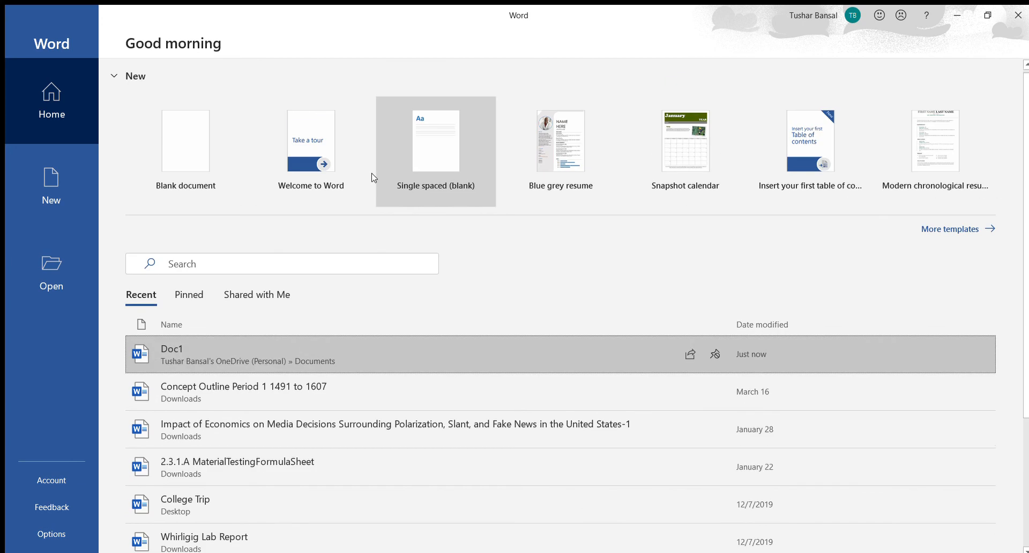
left_click(188, 294)
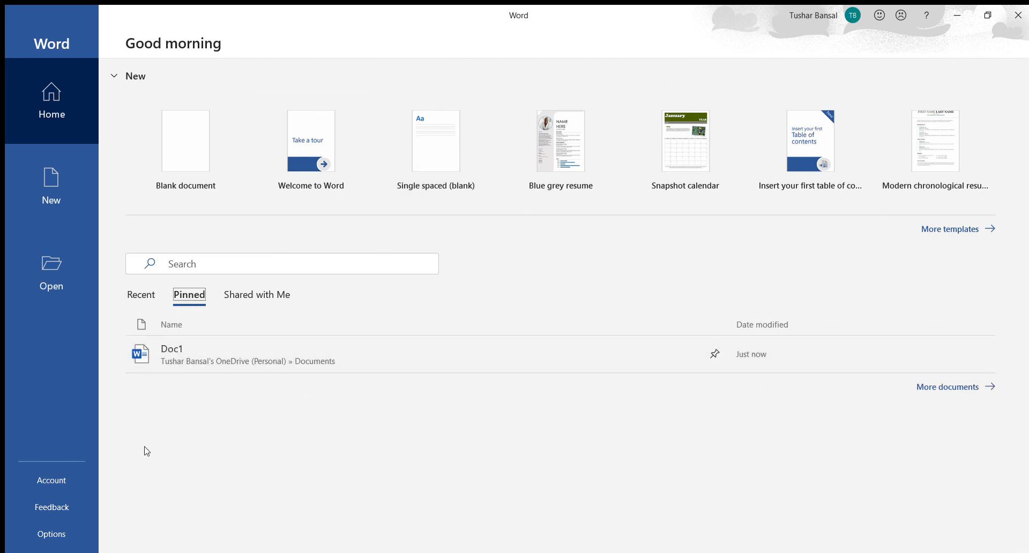
left_click(710, 350)
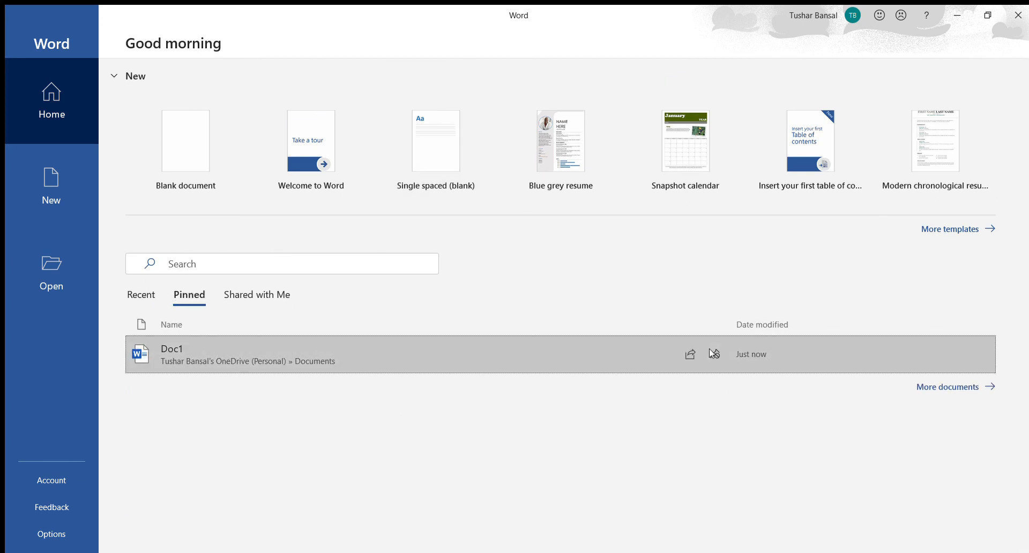
Step: Examine the documents shared with the account and the full list of recent documents available to open
left_click(268, 294)
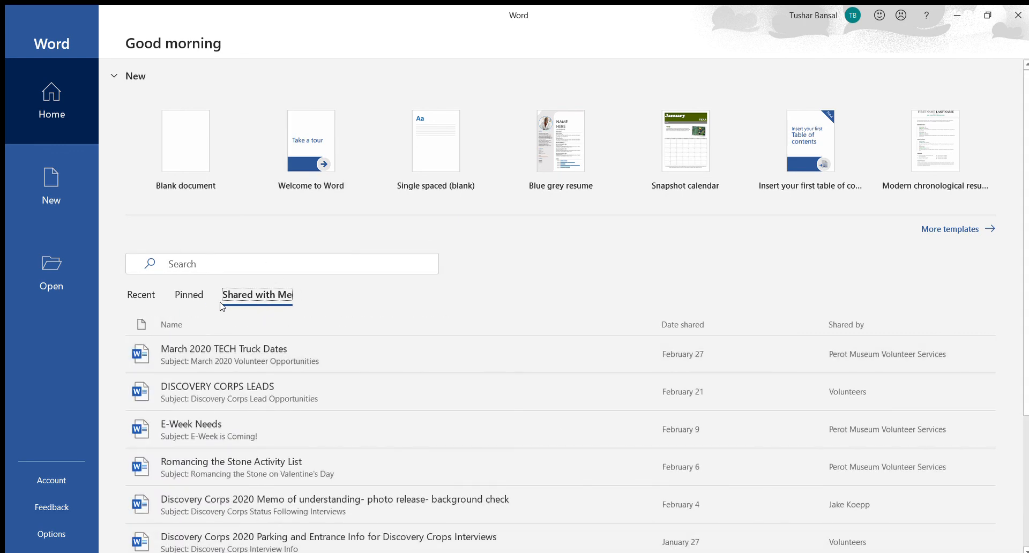
left_click(141, 293)
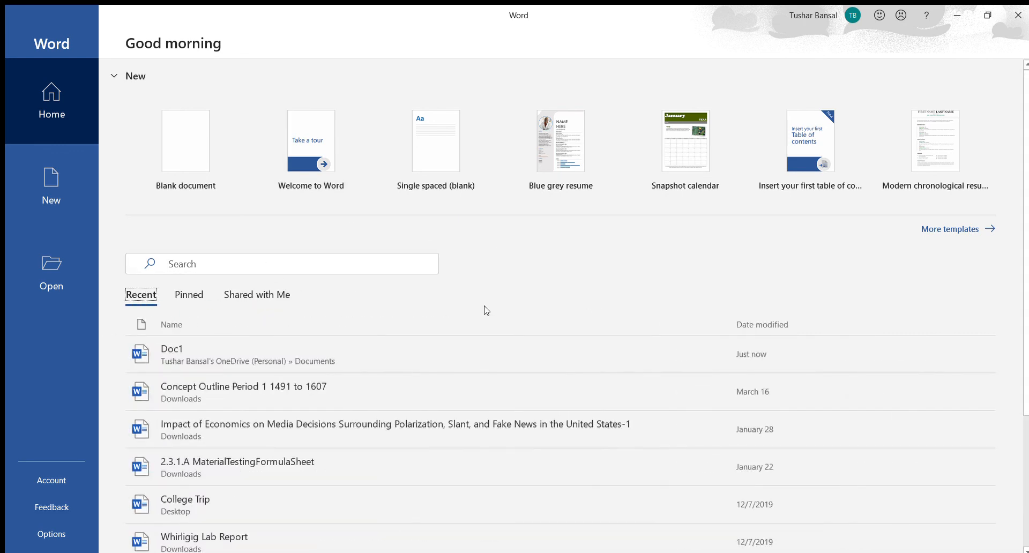
left_click(60, 242)
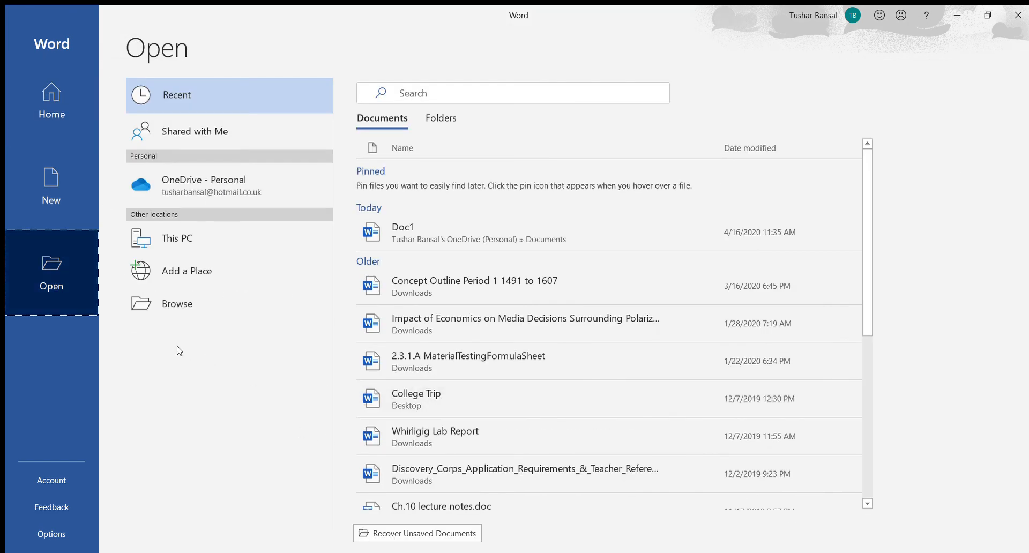
scroll(461, 469, "down", 5)
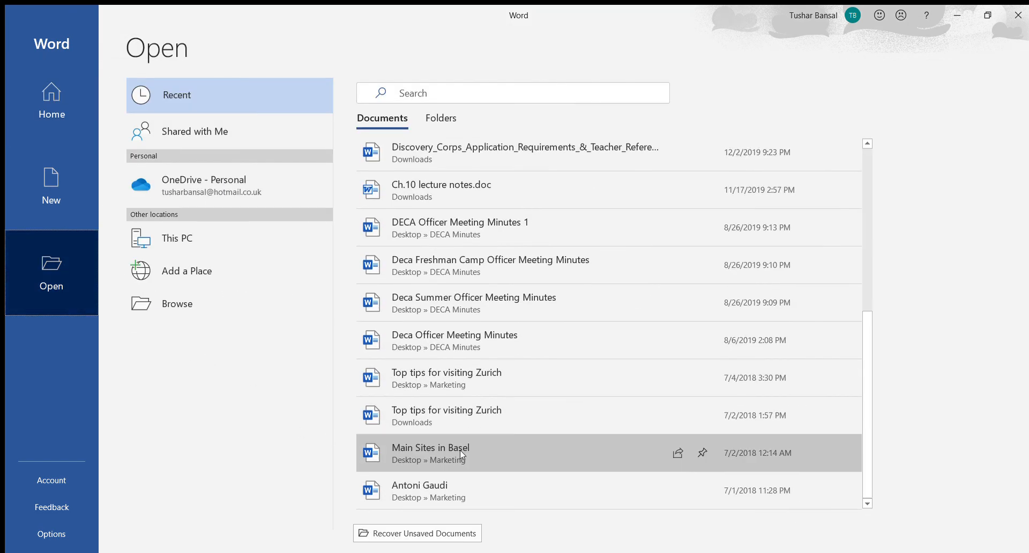
scroll(462, 455, "up", 5)
left_click(34, 82)
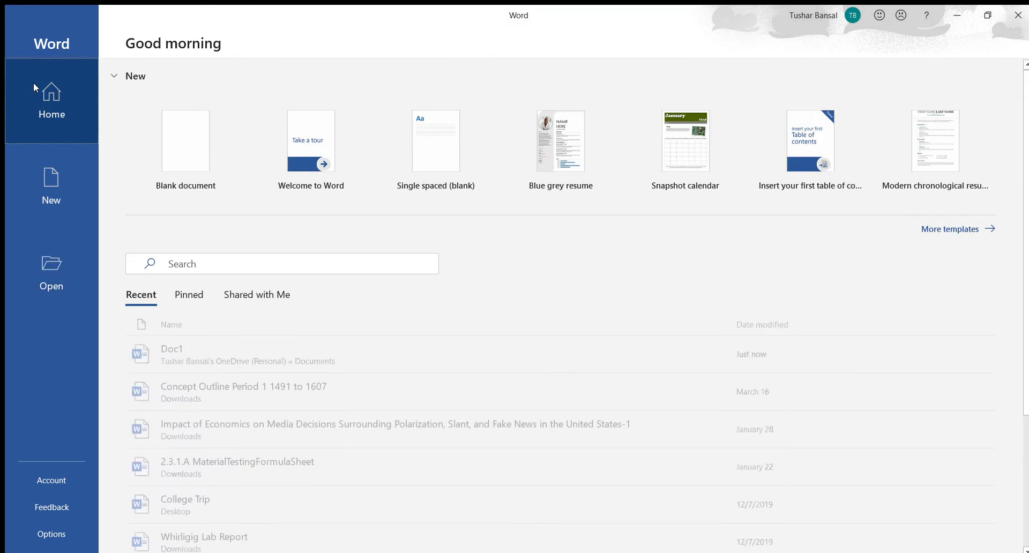
Step: Open the recent document Doc1, check its Save a Copy options and return to the blank page
left_click(179, 352)
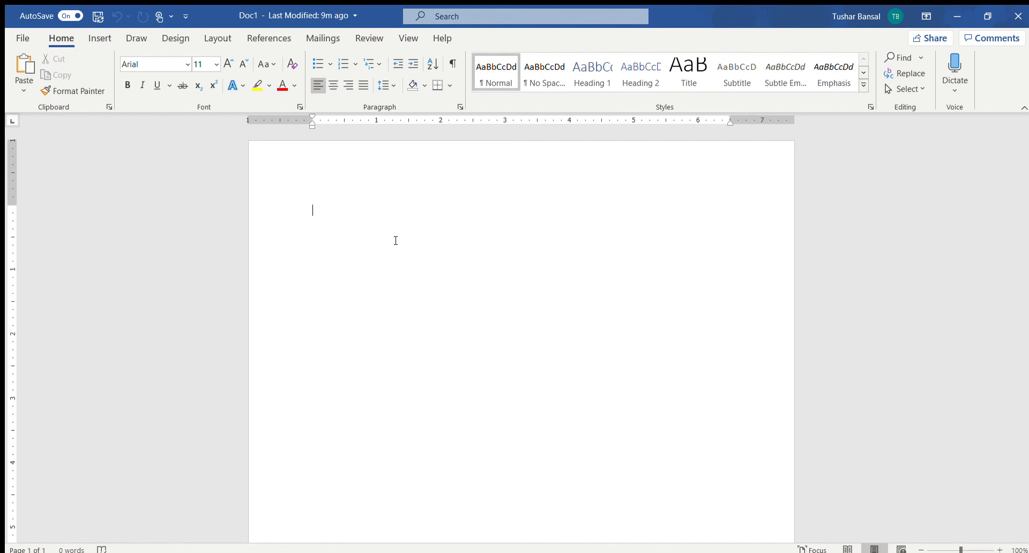
left_click(24, 39)
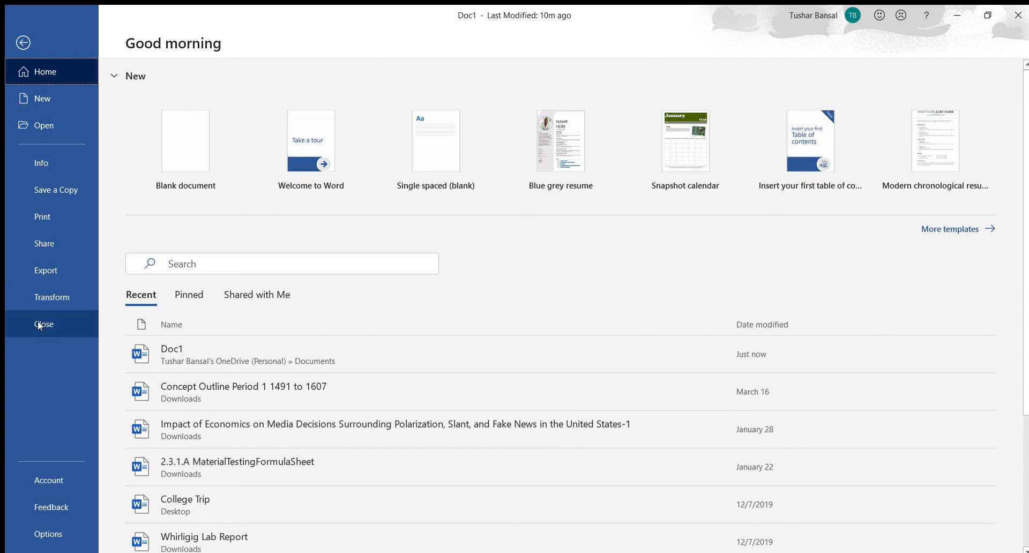
left_click(61, 185)
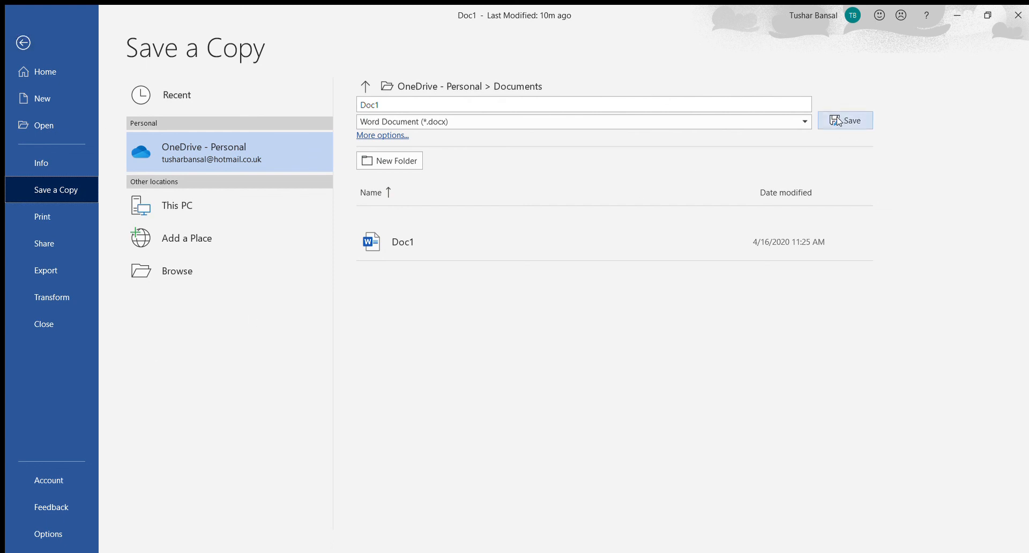
left_click(22, 42)
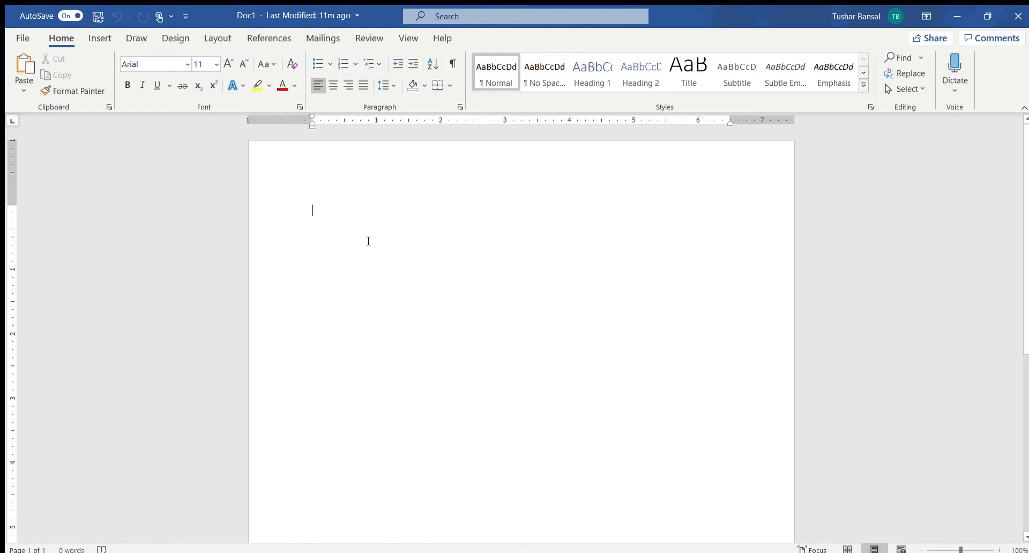
Step: Write the line "Hello this is my document" on the blank page, with the last word spelled correctly
type("H")
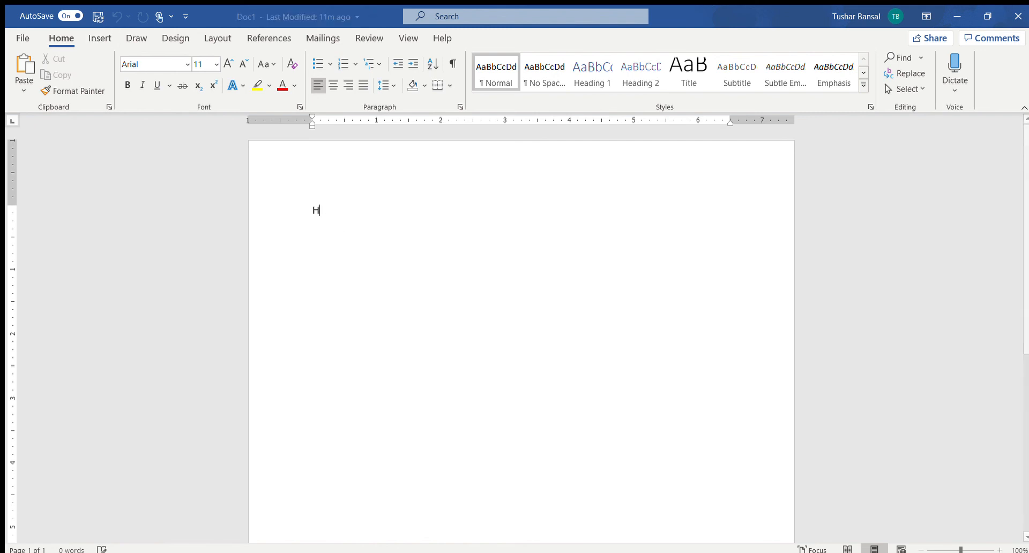
type("ello this is my docment")
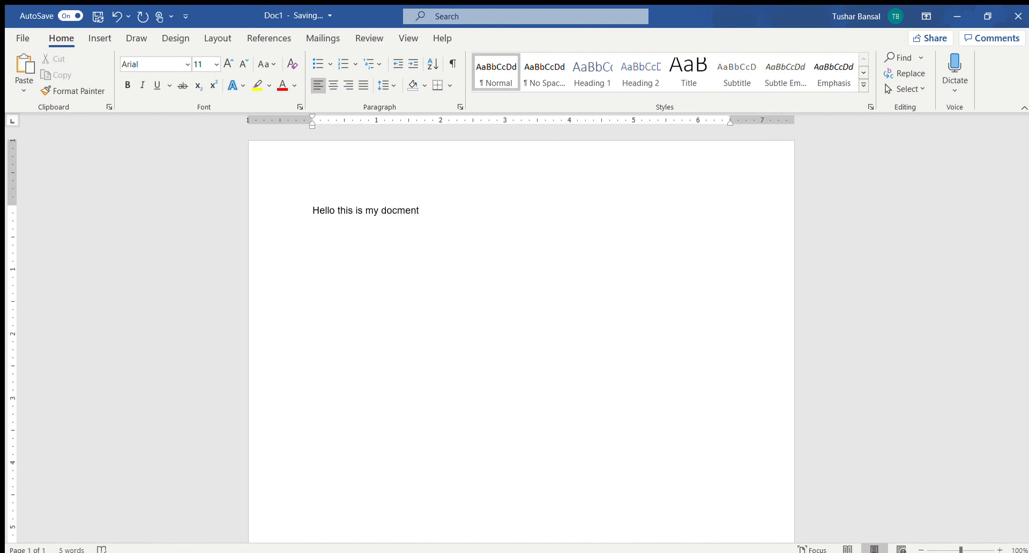
left_click(100, 40)
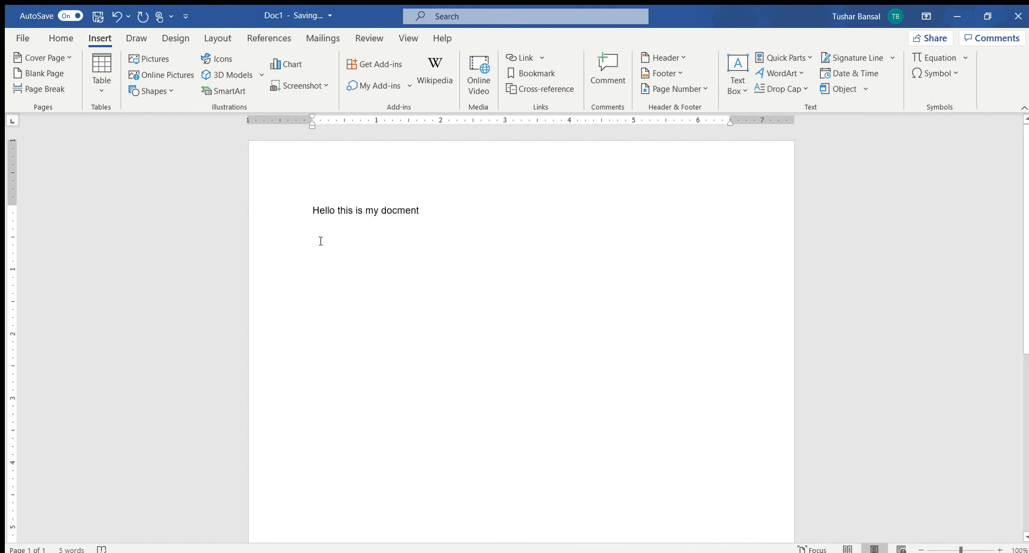
left_click(307, 219)
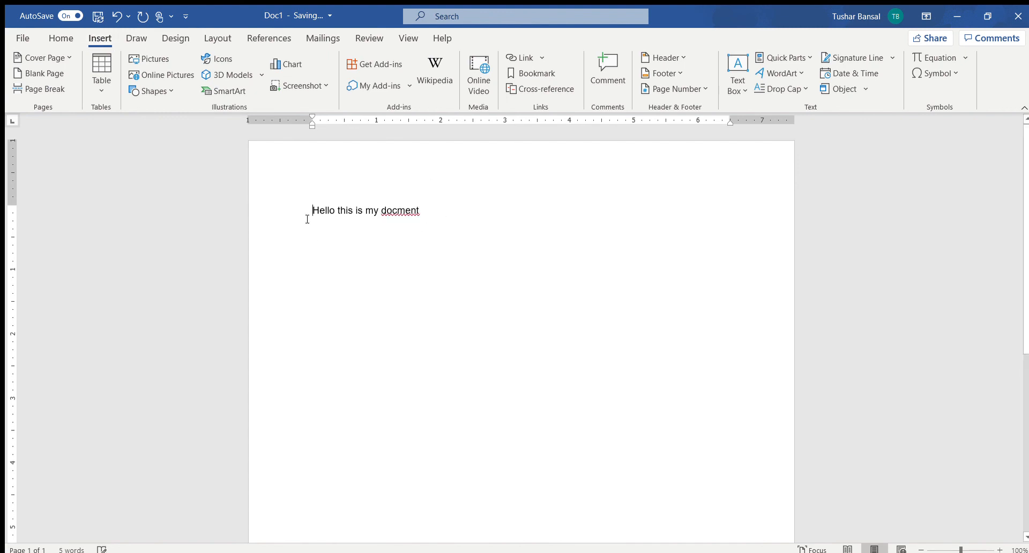
left_click(412, 212)
type("u")
Step: Add the title "The tale of my document" on a new line above the existing sentence
left_click(305, 207)
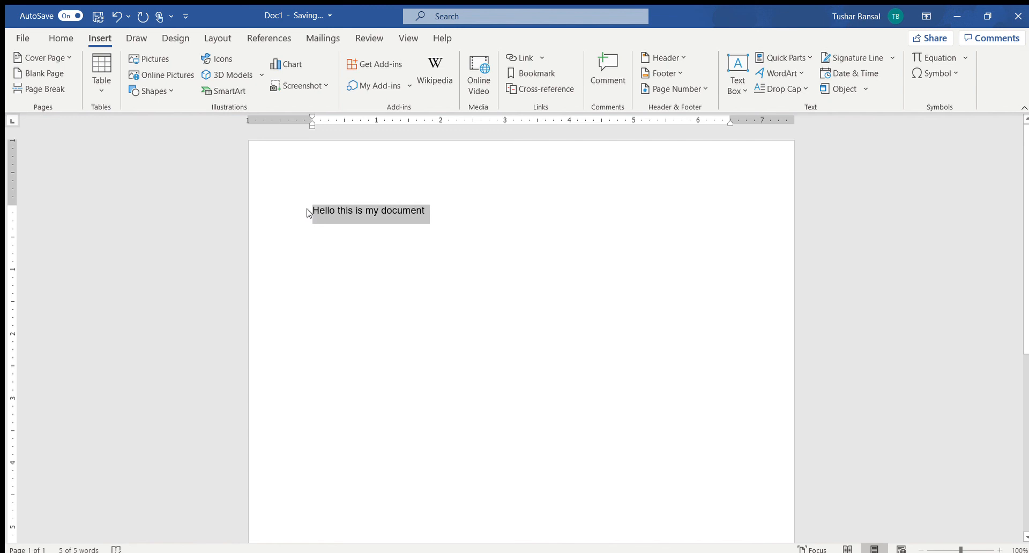
left_click(312, 210)
key("Return")
key("Up")
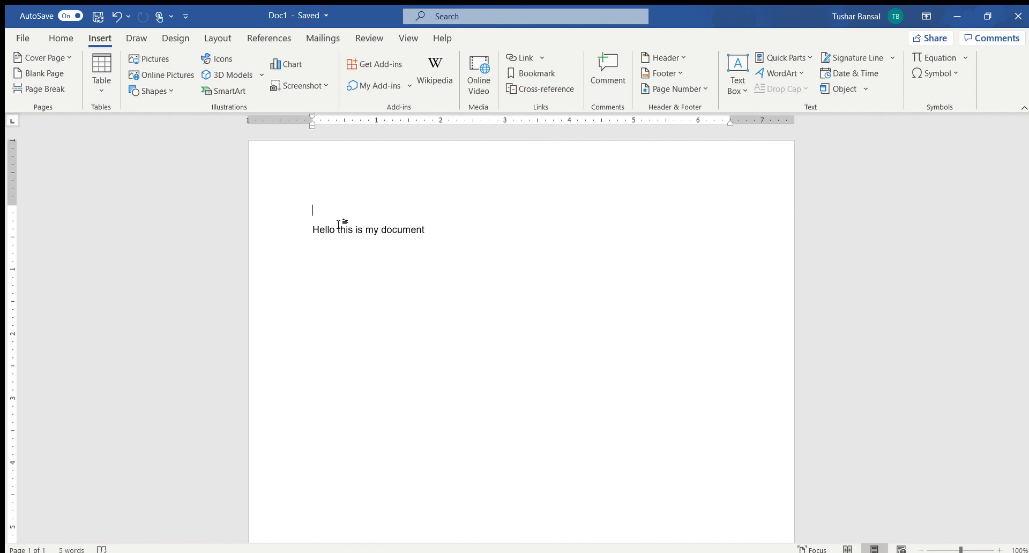
type("The tale of my document")
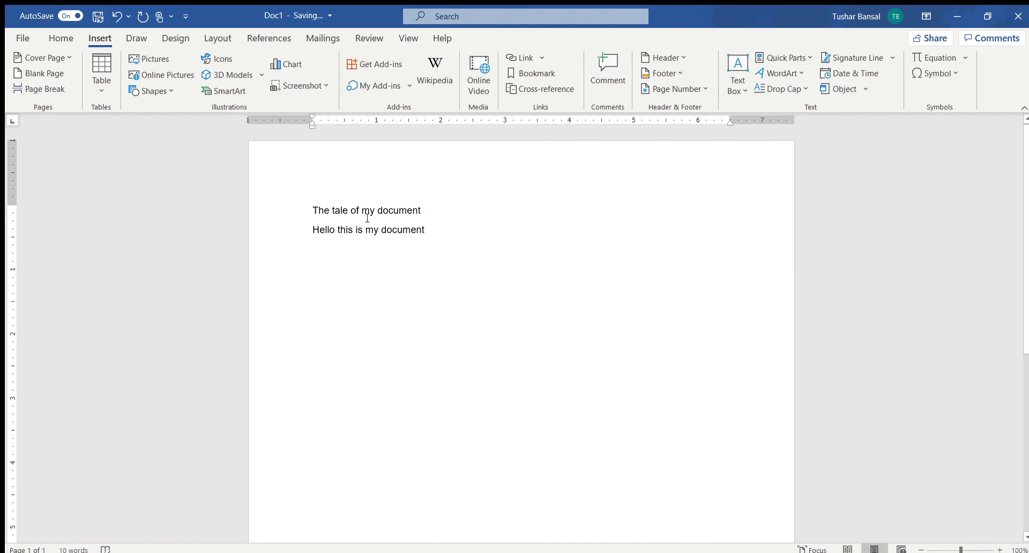
Step: Centre the title line and make it bold and underlined
left_click(300, 204)
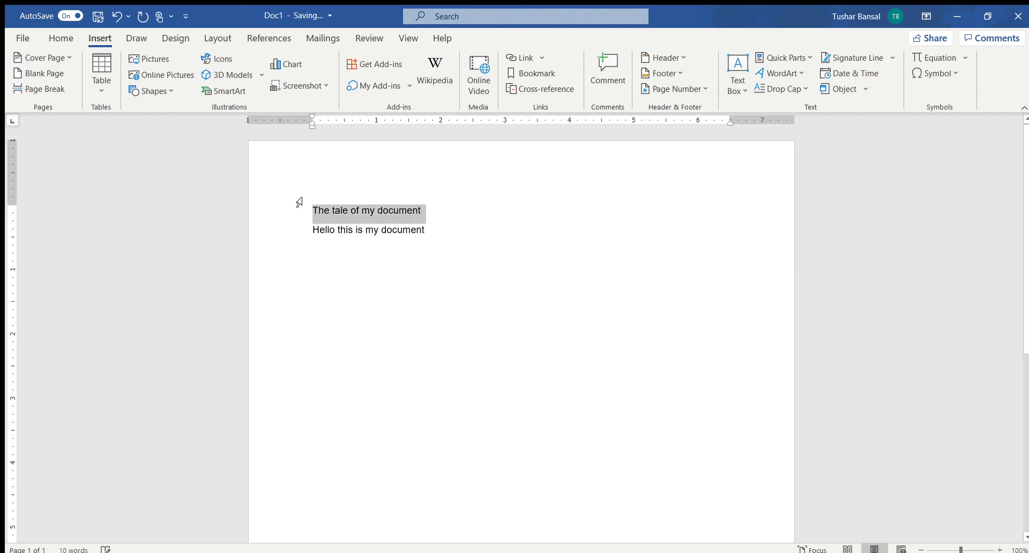
left_click(61, 38)
left_click(333, 86)
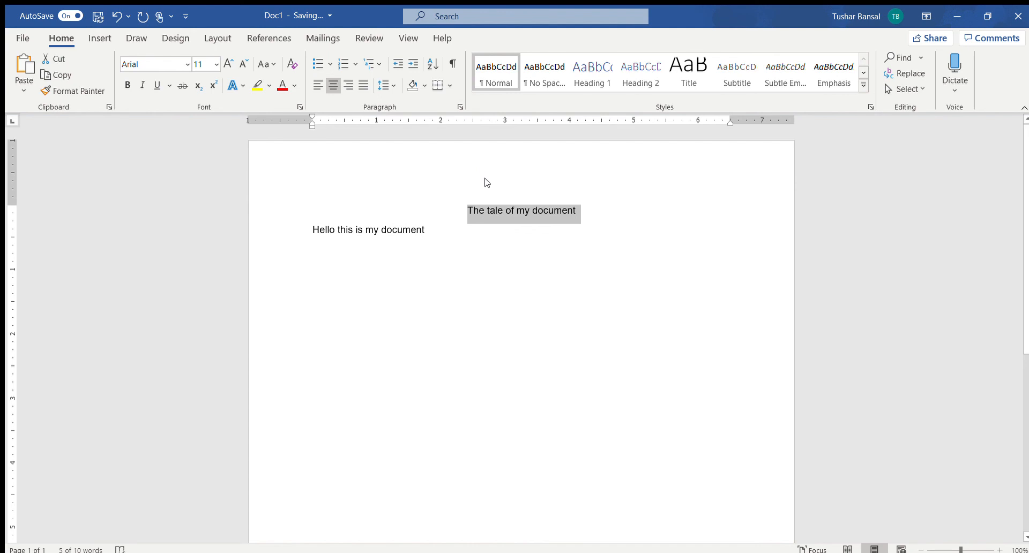
key("ctrl+b")
key("ctrl+u")
left_click(486, 210)
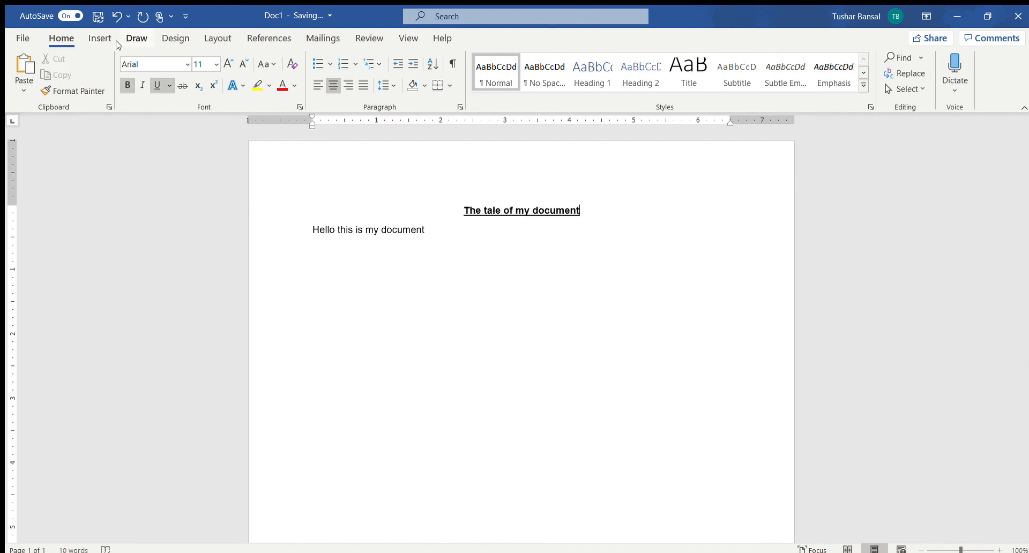
Step: Push the body sentence onto a second page by inserting empty lines between it and the title
left_click(100, 39)
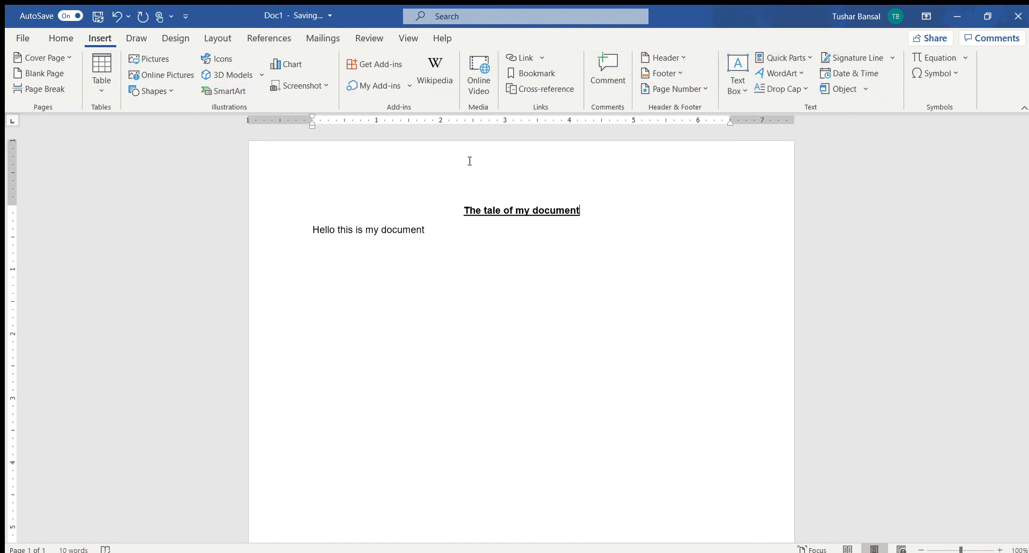
left_click(614, 227)
left_click(594, 217)
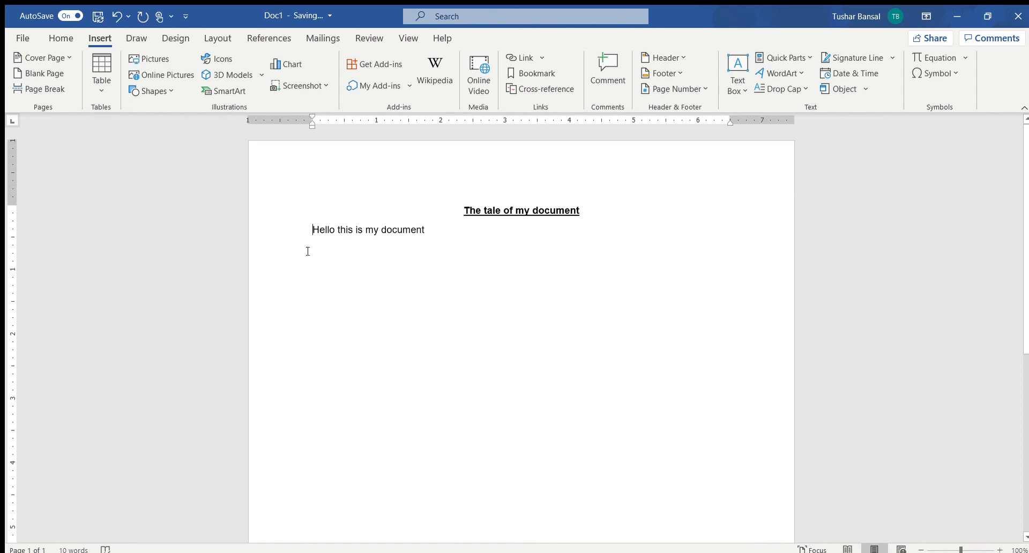
left_click(313, 231)
key("Return")
key("Return")
key("Return")
key("Return")
key("Return")
key("Return")
key("Return")
key("Return")
key("Return")
key("Return")
key("Return")
key("Return")
key("Return")
key("Return")
key("Return")
key("Return")
key("Return")
key("Return")
key("Return")
key("Return")
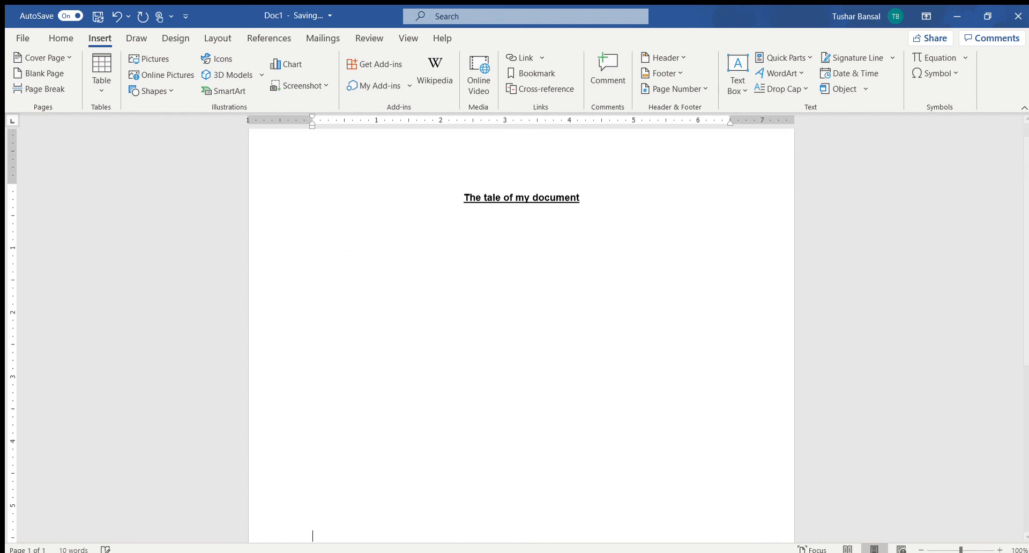
key("Return")
key("Return")
key("Return")
key("Return")
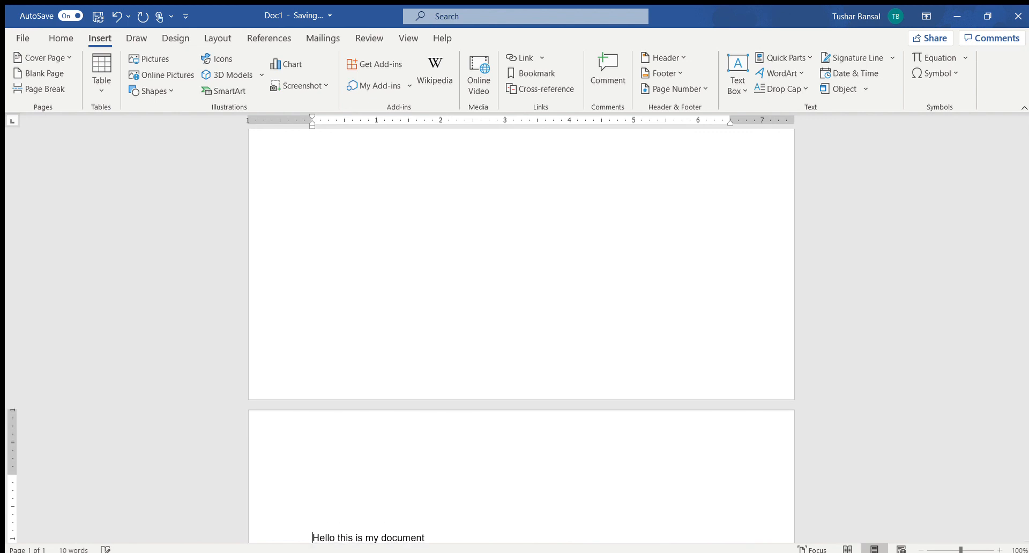
key("BackSpace")
key("Return")
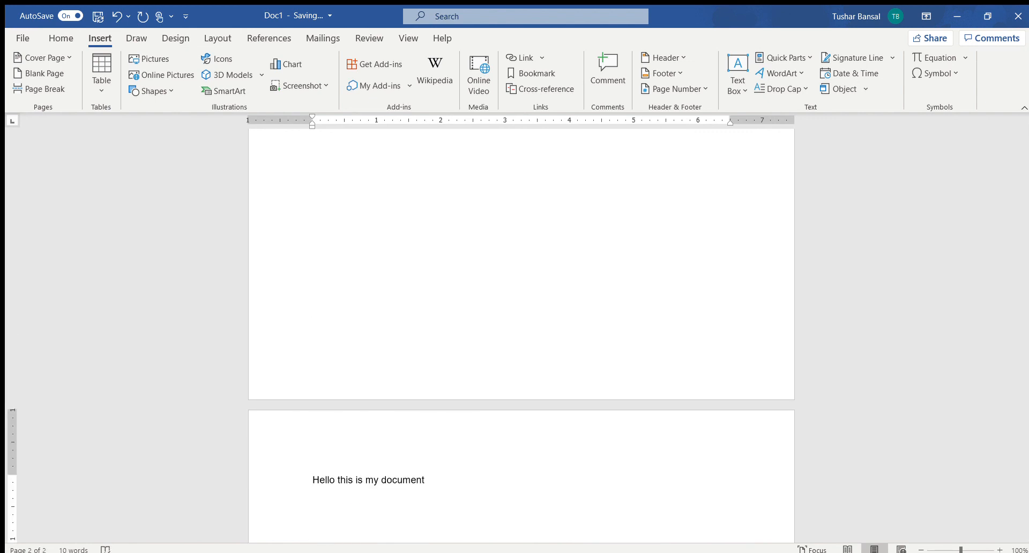
Step: Undo the inserted empty lines and underline the title again
key("ctrl+z")
key("ctrl+z")
key("ctrl+z")
key("ctrl+z")
key("ctrl+z")
key("ctrl+z")
key("ctrl+z")
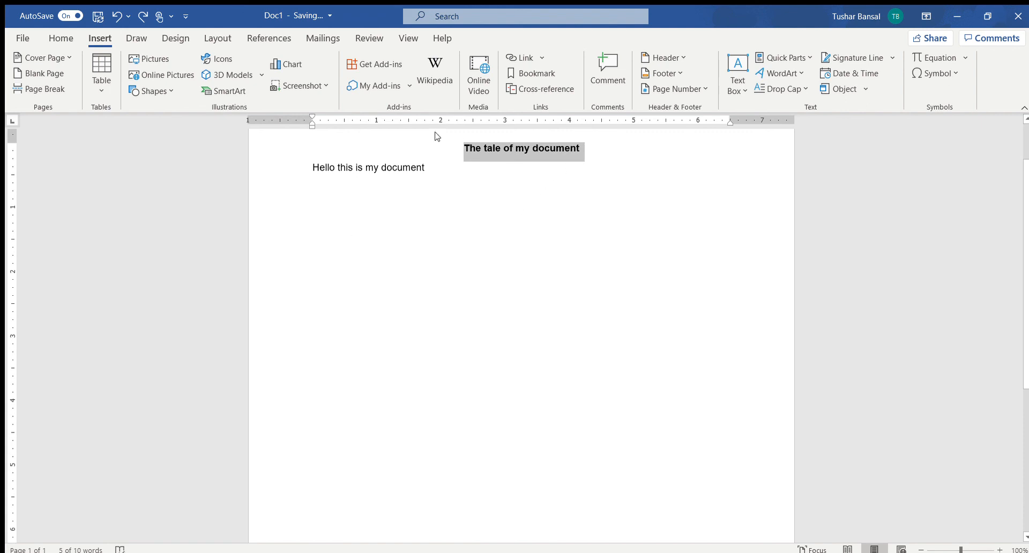
key("ctrl+u")
Step: Insert a page break before the body sentence and check how the text splits across the two pages
left_click(309, 167)
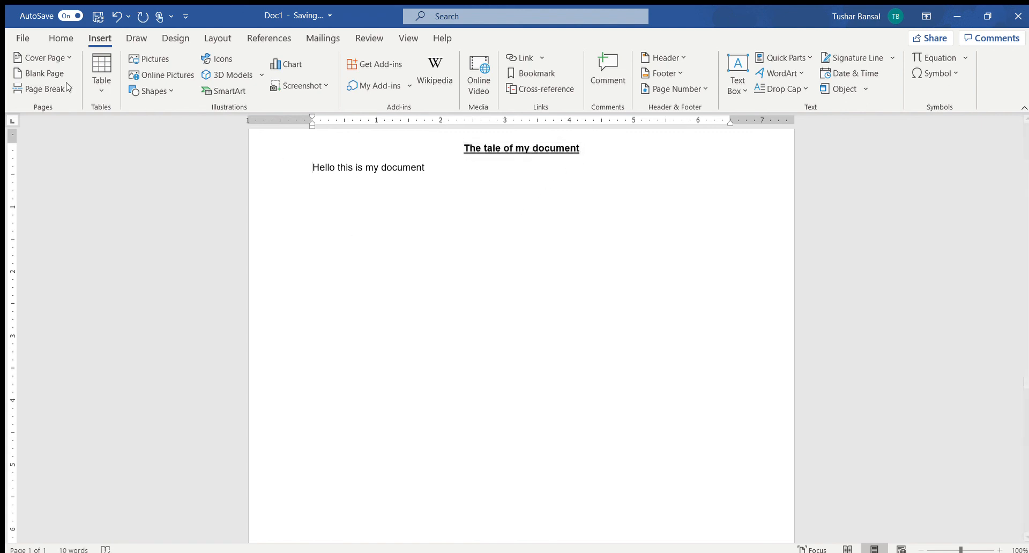
left_click(40, 85)
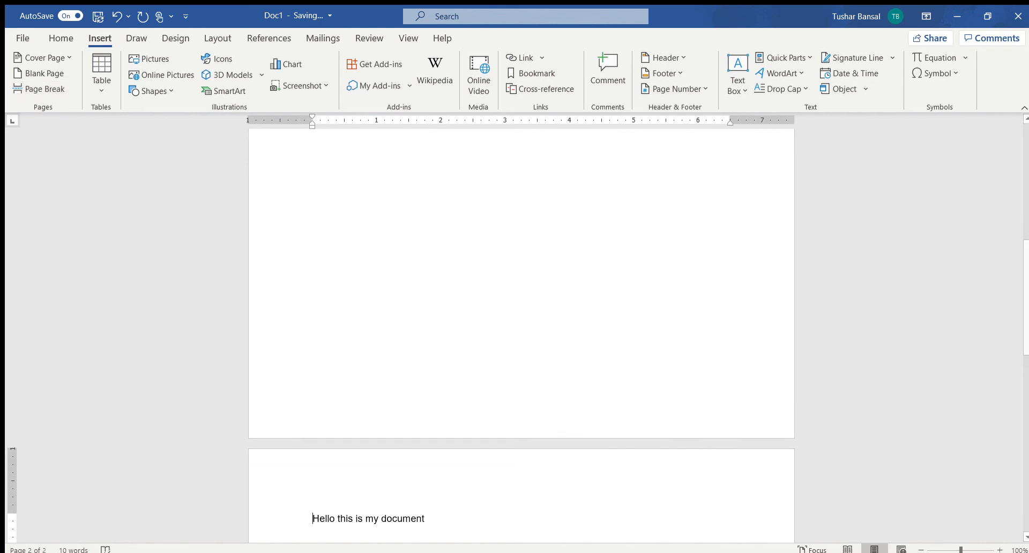
scroll(568, 186, "up", 5)
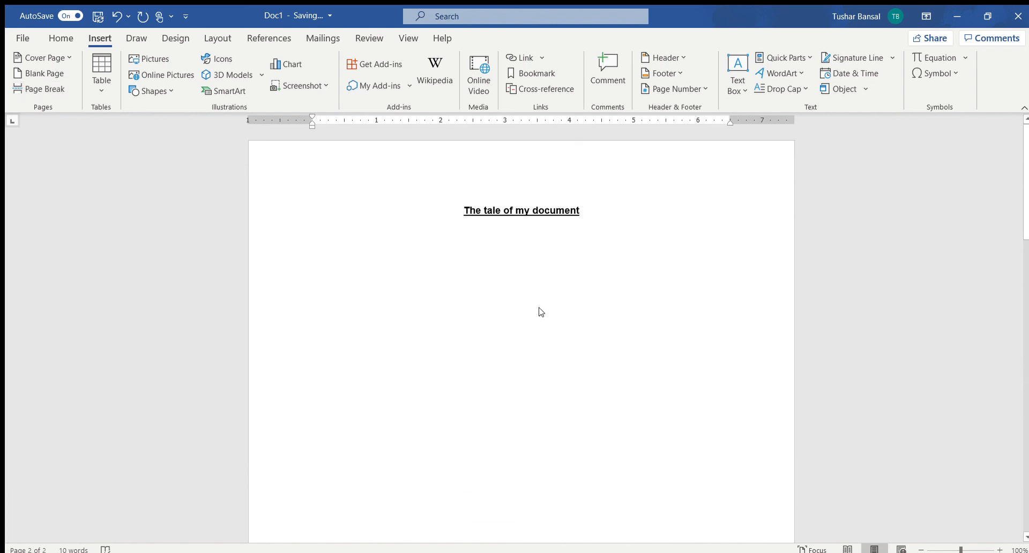
scroll(540, 311, "down", 1)
scroll(540, 309, "down", 10)
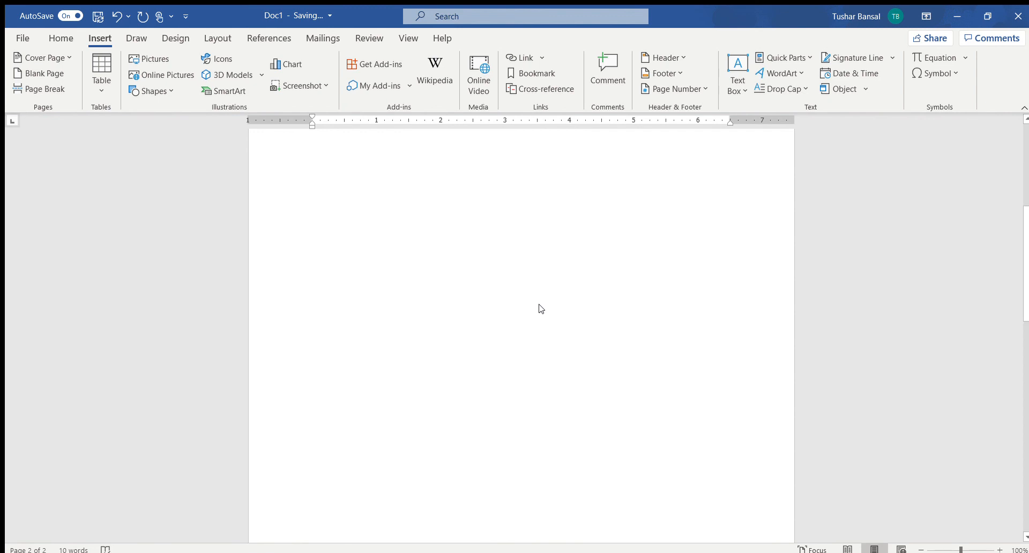
scroll(379, 329, "up", 4)
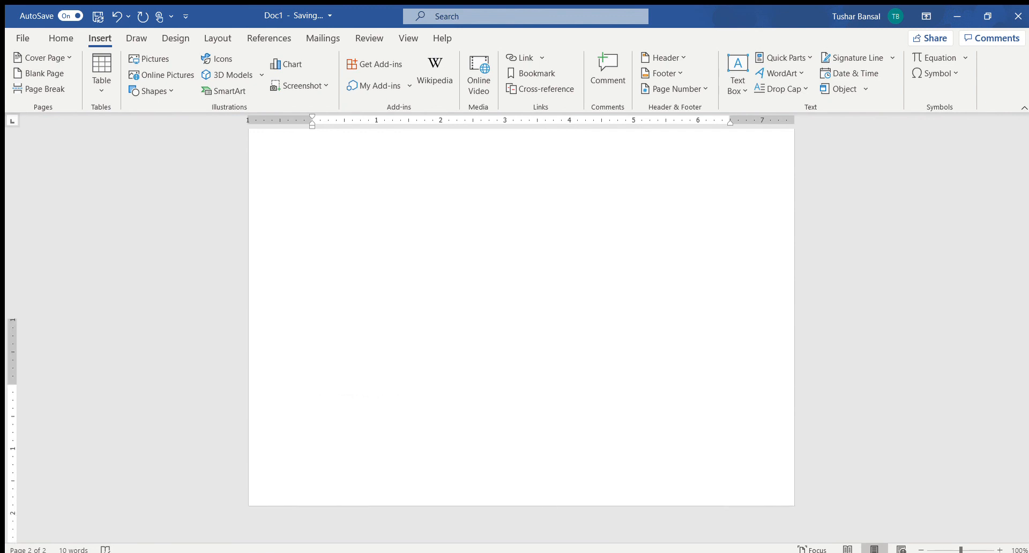
Step: Remove the page break, put the body sentence on its own line below the title, and left-align it
scroll(378, 327, "up", 4)
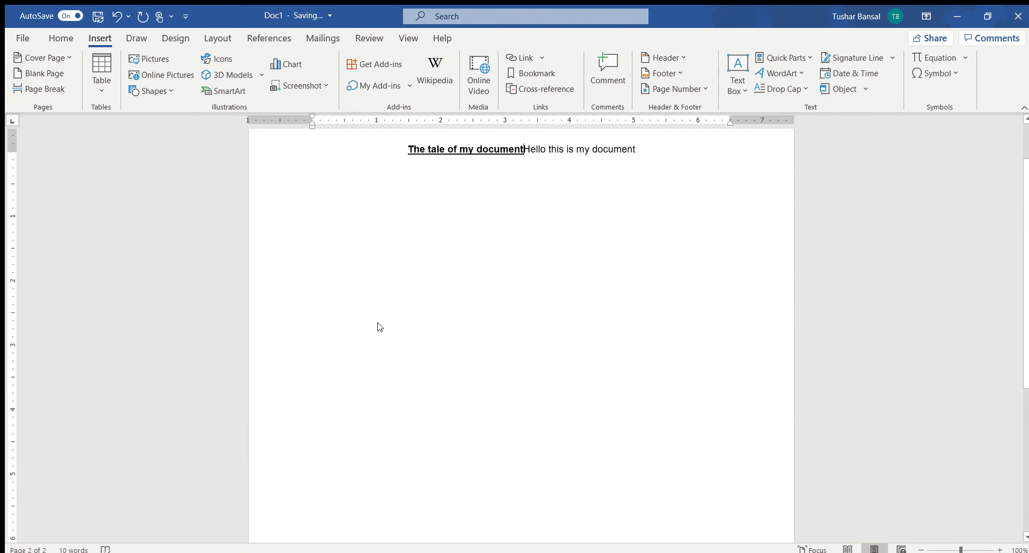
key("Return")
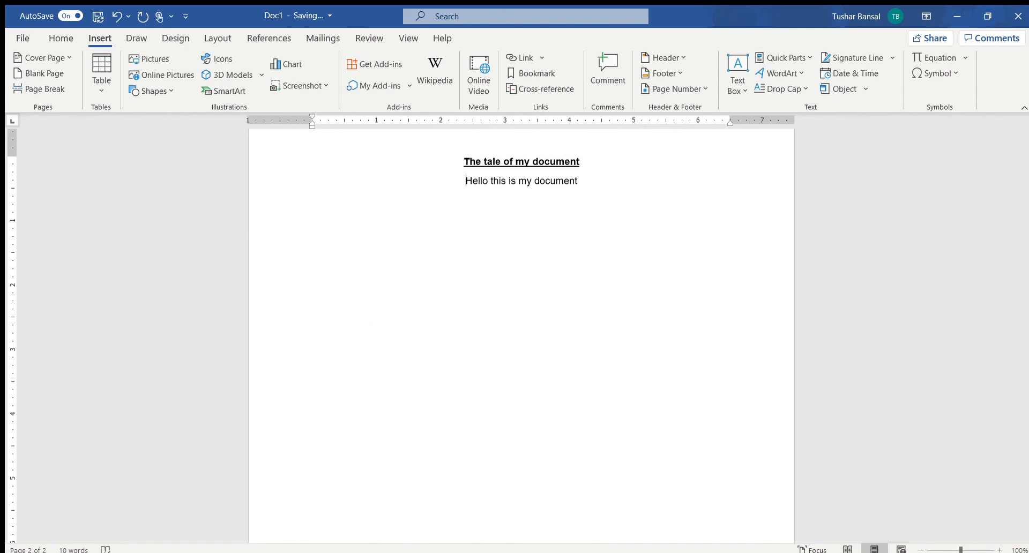
key("BackSpace")
key("Return")
left_click(52, 40)
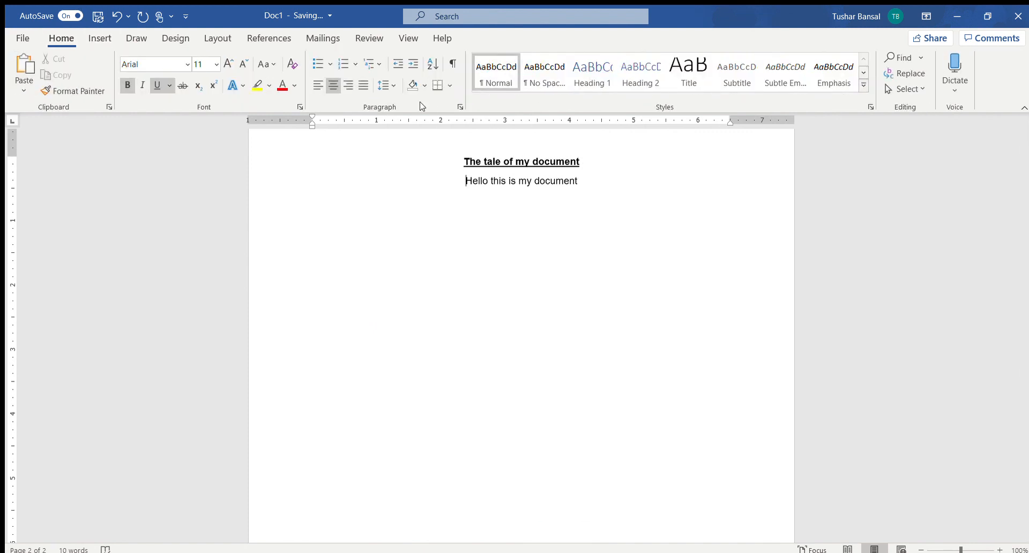
left_click(317, 85)
left_click(463, 183)
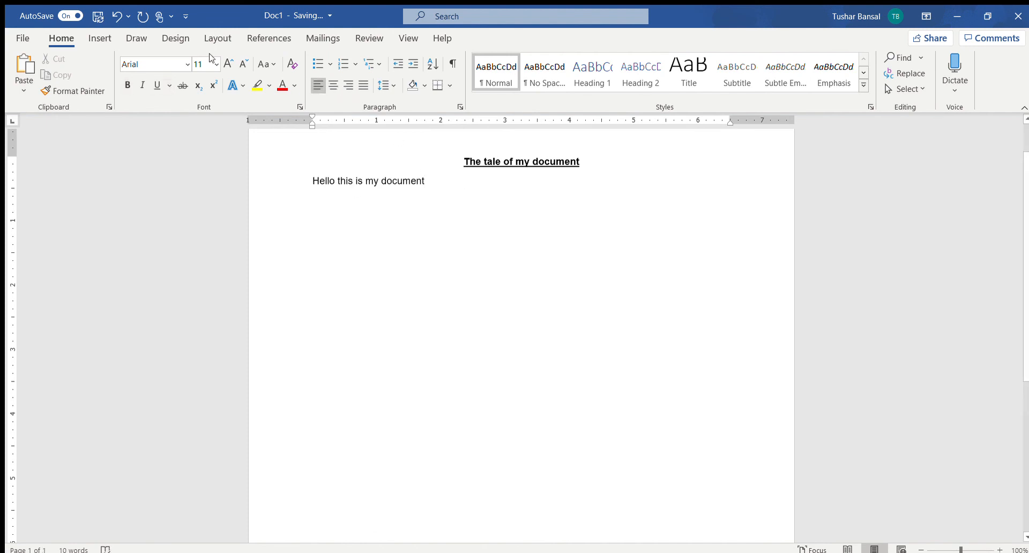
Step: Insert a page break before the body sentence and undo it
left_click(95, 39)
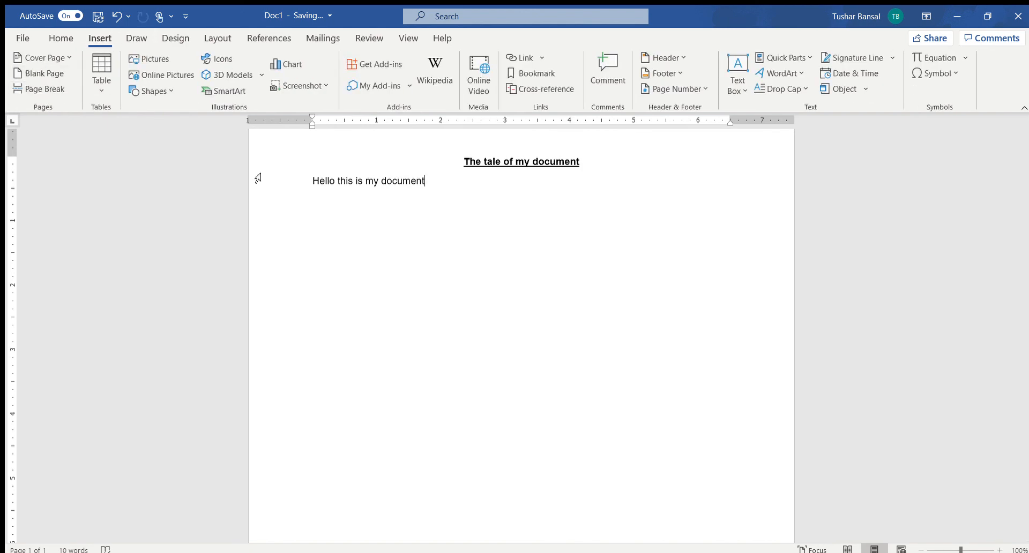
left_click(310, 184)
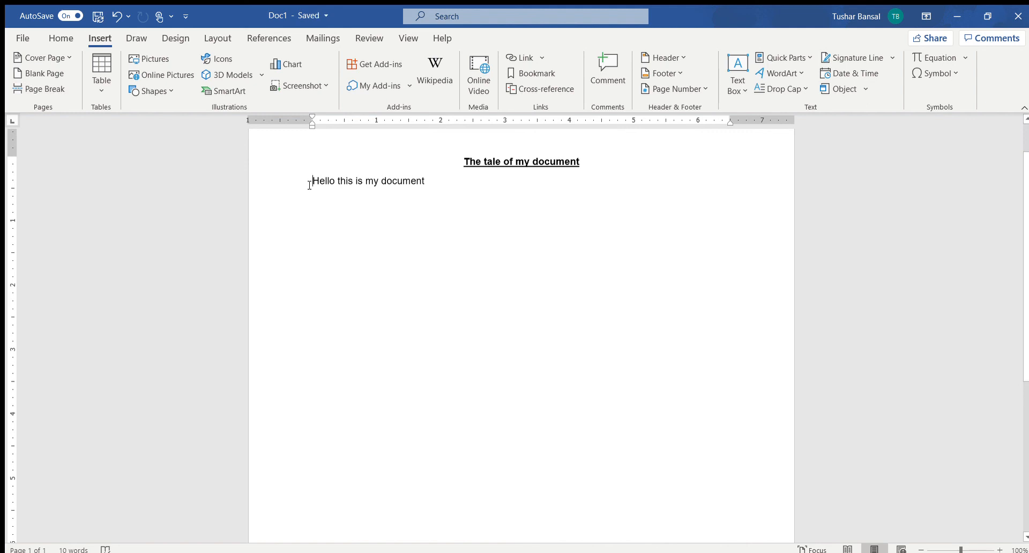
key("ctrl+Return")
key("ctrl+z")
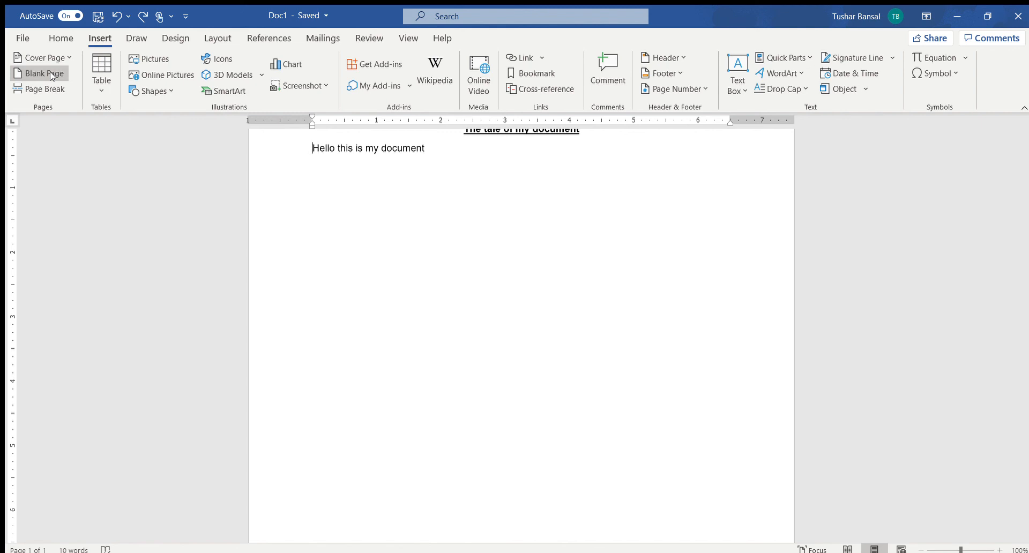
Step: Insert a built-in cover page with blue bands above and below the document title placeholder
left_click(65, 57)
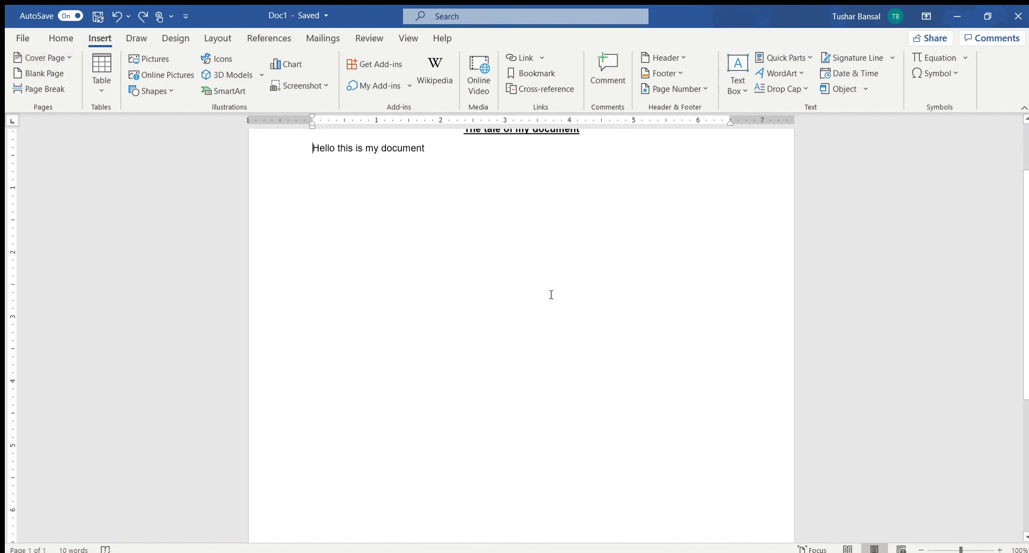
scroll(550, 295, "up", 2)
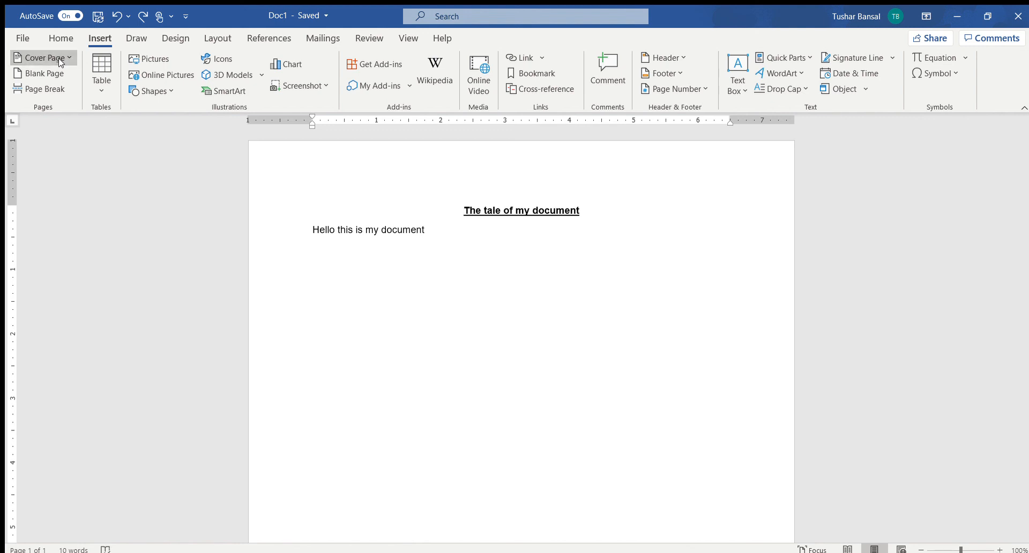
left_click(137, 170)
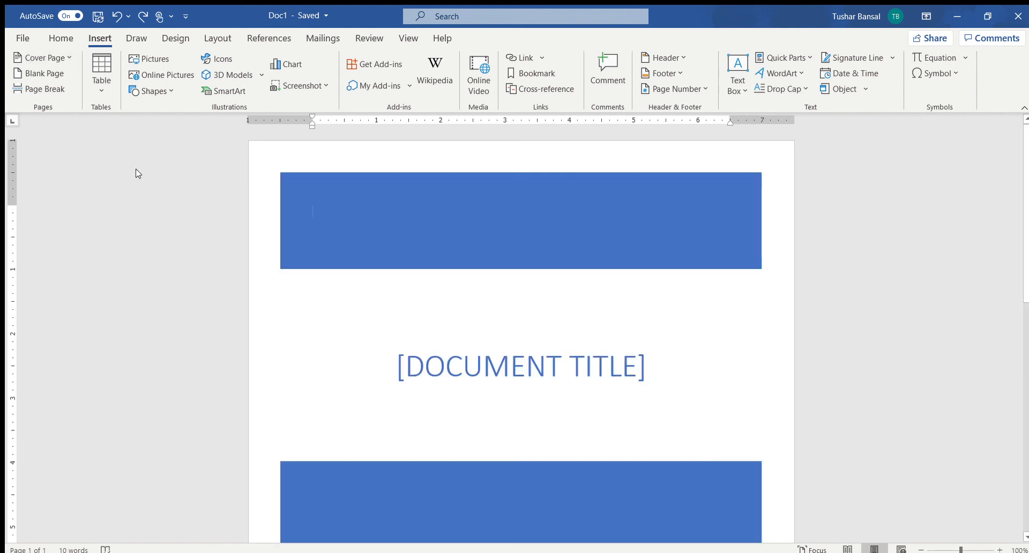
scroll(494, 322, "down", 1)
scroll(494, 322, "down", 7)
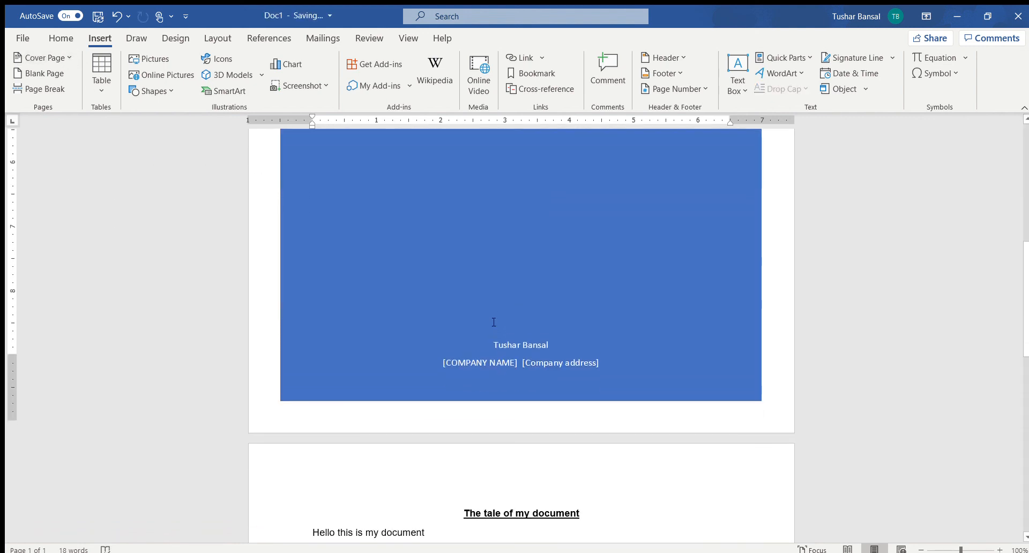
Step: Cut the title line "The tale of my document" from the second page
scroll(493, 323, "up", 5)
left_click(575, 225)
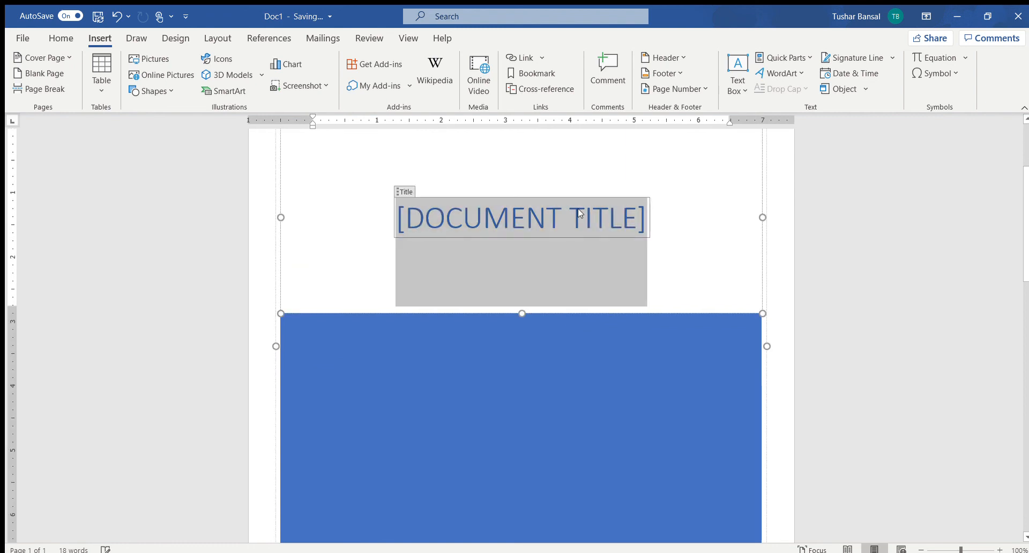
scroll(515, 281, "down", 10)
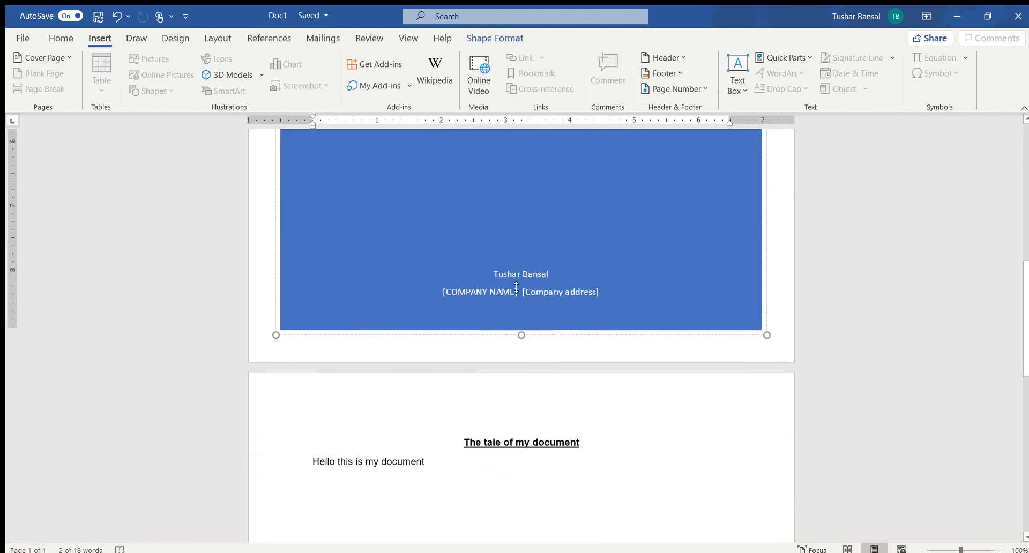
left_click_drag(464, 250, 657, 248)
key("ctrl+c")
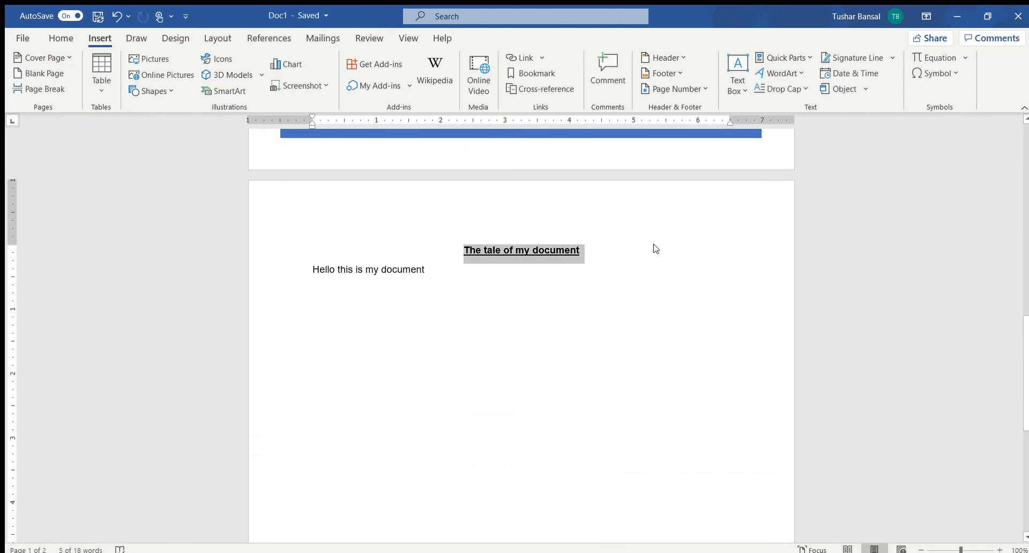
key("BackSpace")
Step: Try pasting the cut title into the cover page's title placeholder and undo the paste
scroll(626, 271, "up", 10)
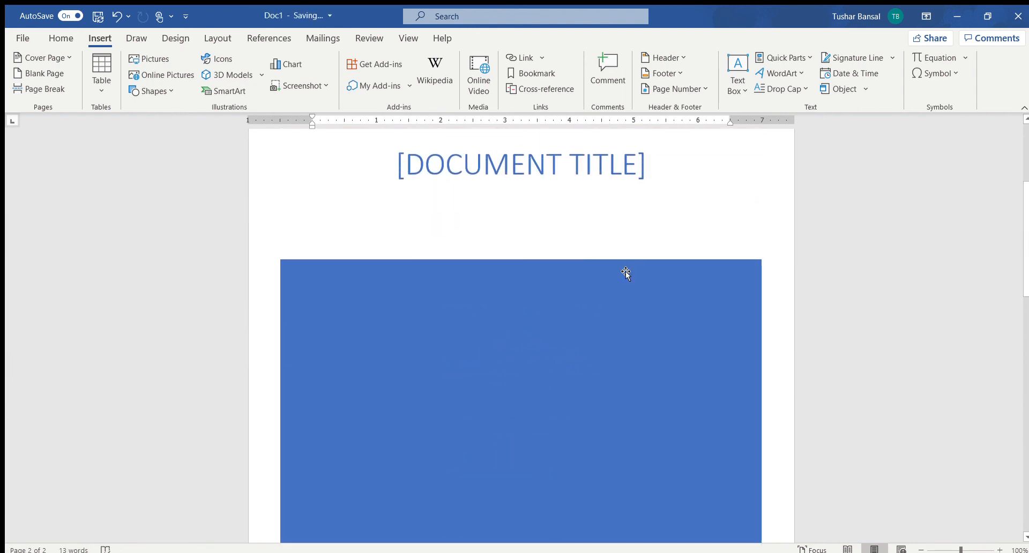
left_click(517, 161)
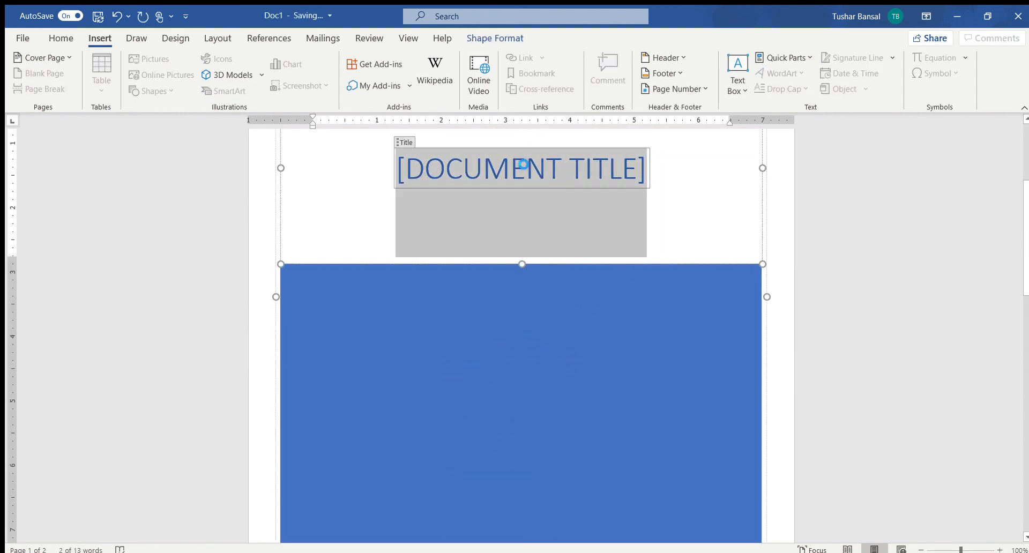
key("ctrl+v")
key("ctrl+z")
scroll(598, 241, "up", 3)
left_click(654, 241)
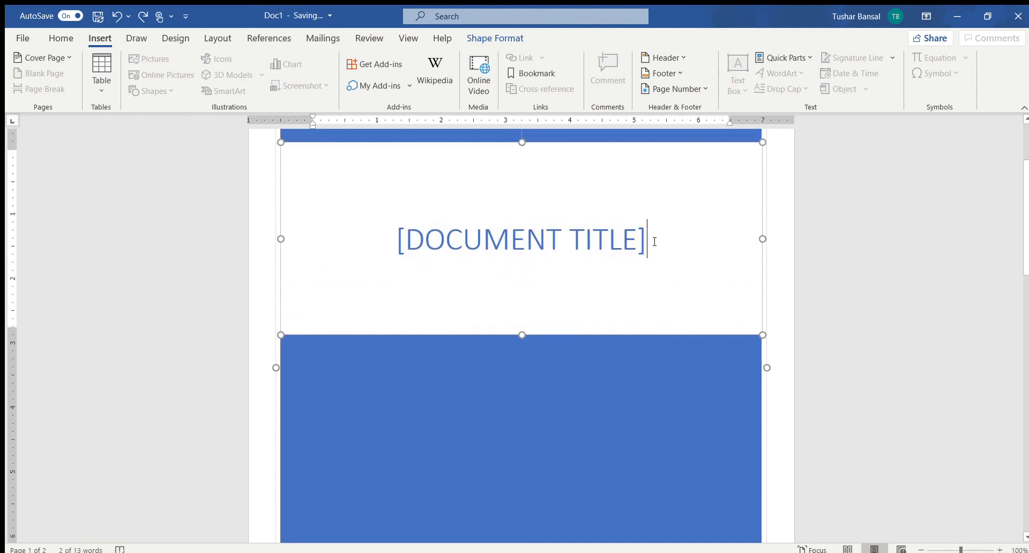
Step: Paste "The tale of my document" over the cover page's title placeholder, using the cover's own title formatting
left_click(588, 239)
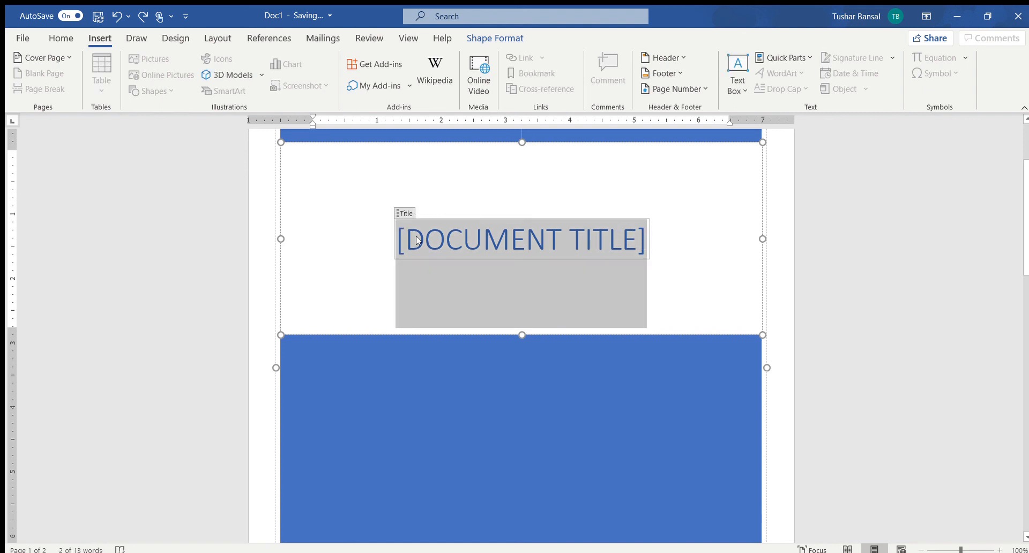
key("ctrl+v")
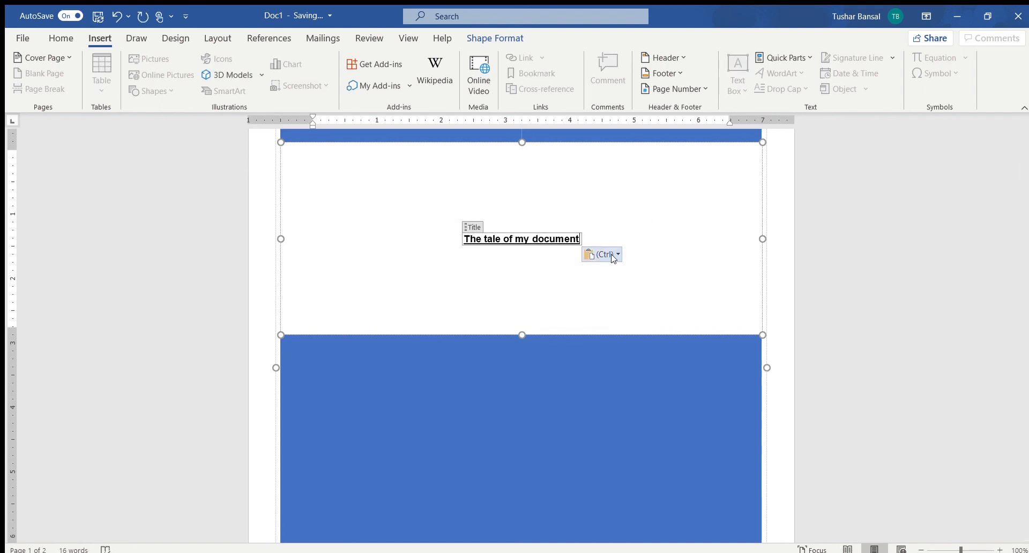
left_click(632, 297)
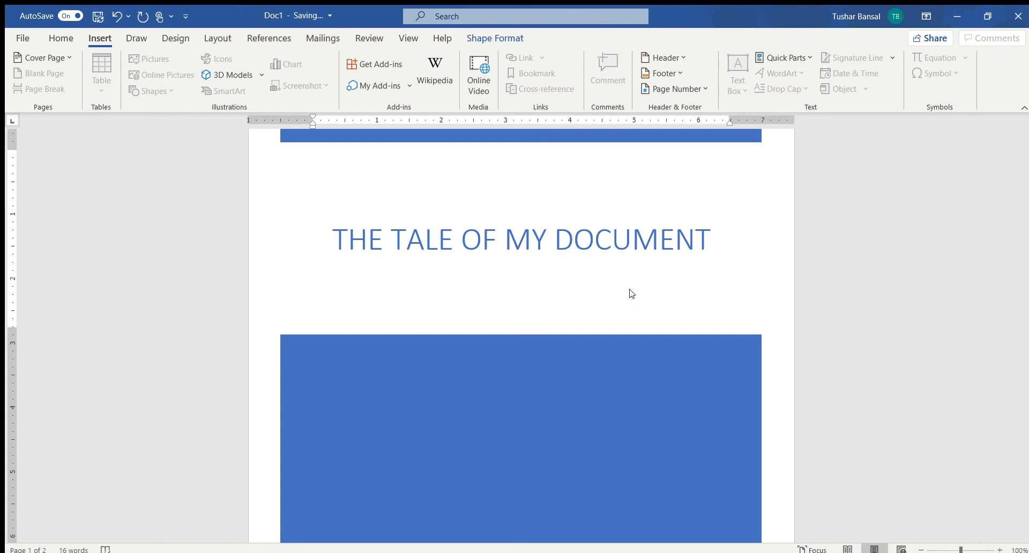
left_click(629, 292)
left_click(537, 303)
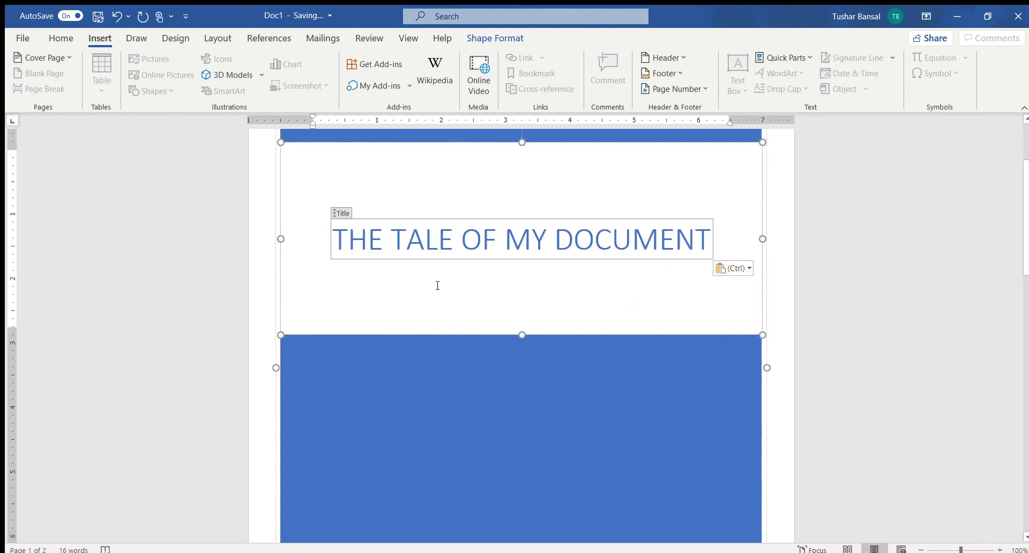
Step: Delete the sentence "Hello this is my document" from the second page
left_click(596, 369)
scroll(596, 369, "up", 3)
scroll(596, 356, "down", 14)
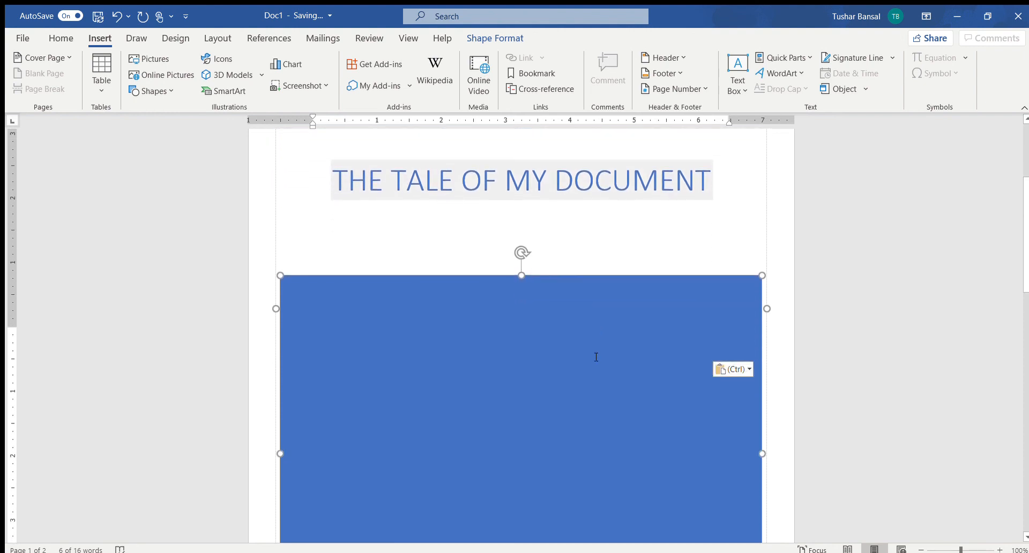
scroll(596, 351, "down", 8)
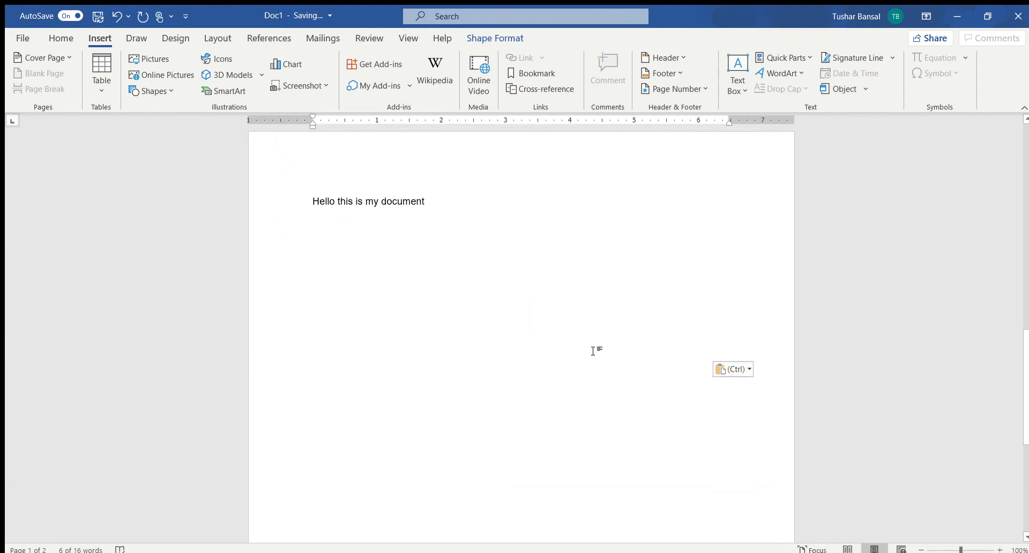
left_click_drag(428, 181, 278, 172)
key("BackSpace")
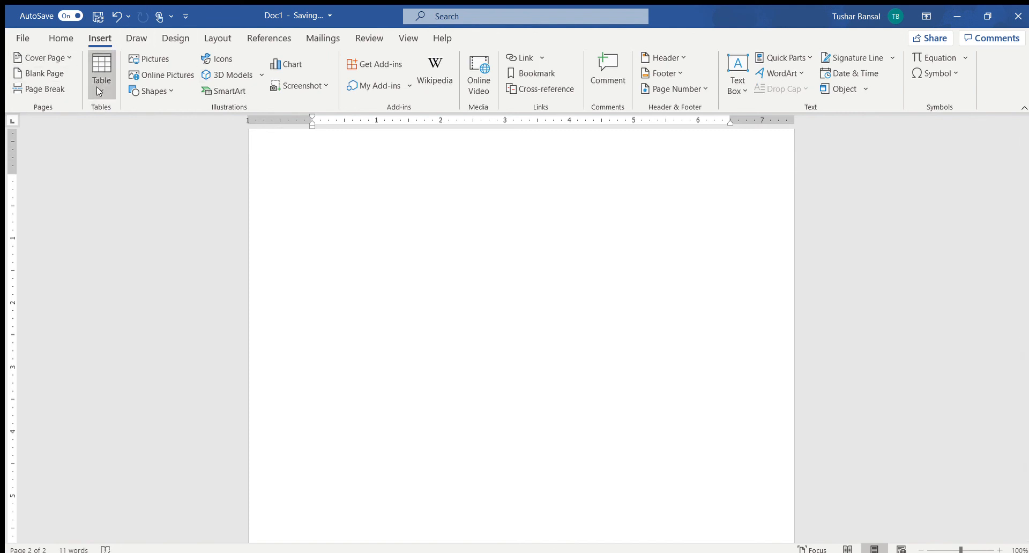
Step: Insert a table with two columns and six rows on the empty second page
scroll(326, 241, "up", 1)
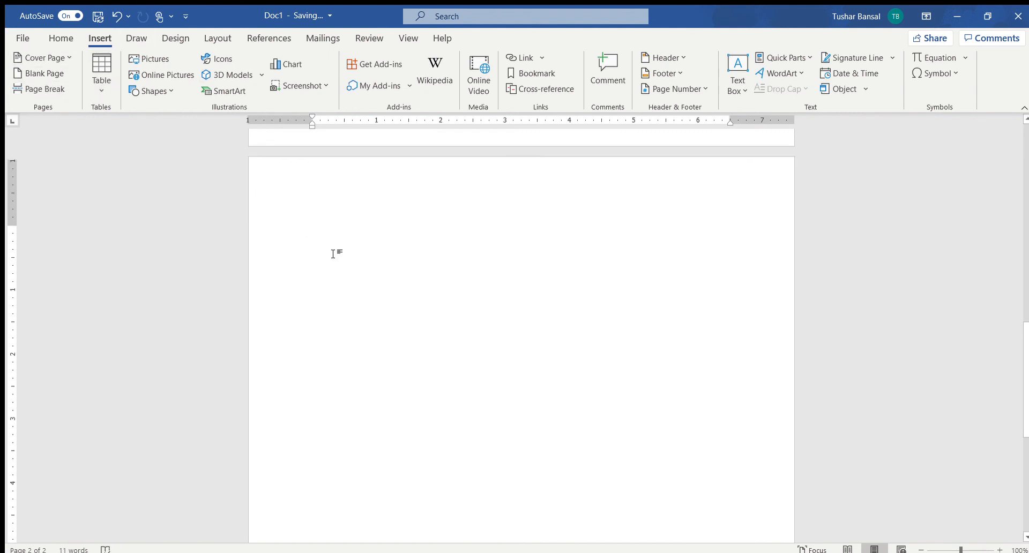
left_click(85, 89)
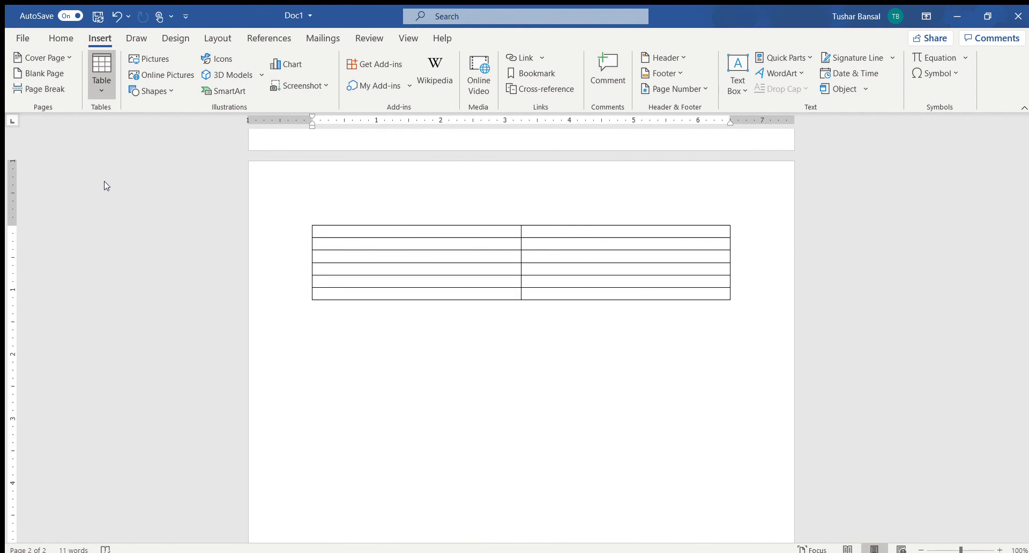
left_click(104, 186)
Step: Narrow the table to about 2 inches wide by moving its outer right and left borders inward
left_click_drag(730, 274, 585, 275)
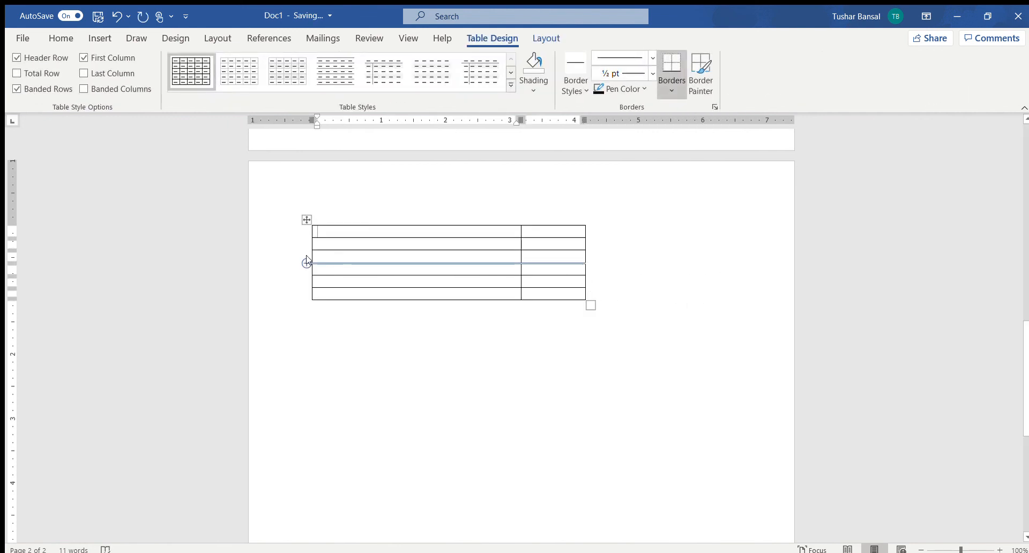
left_click_drag(315, 260, 453, 261)
left_click(618, 313)
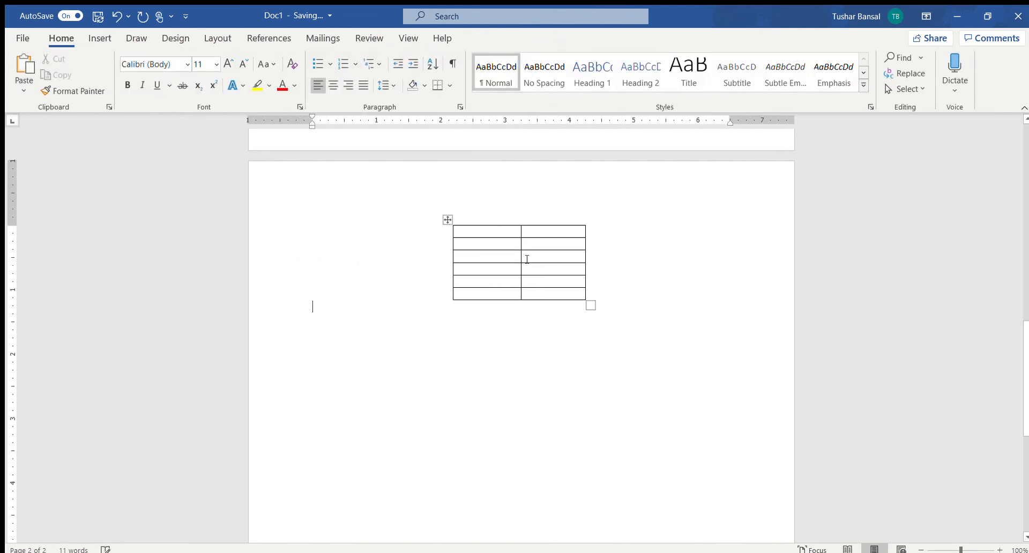
left_click(497, 233)
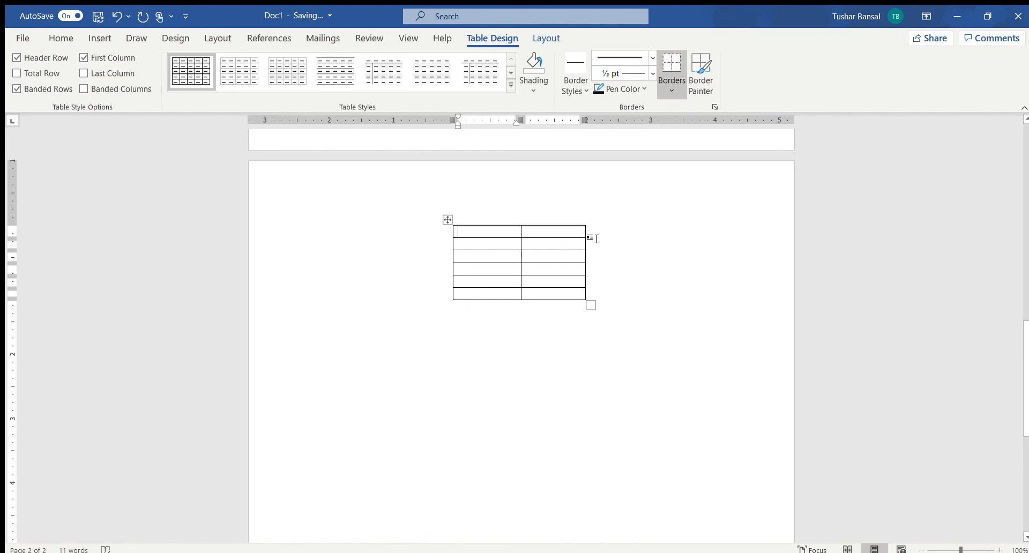
left_click(623, 308)
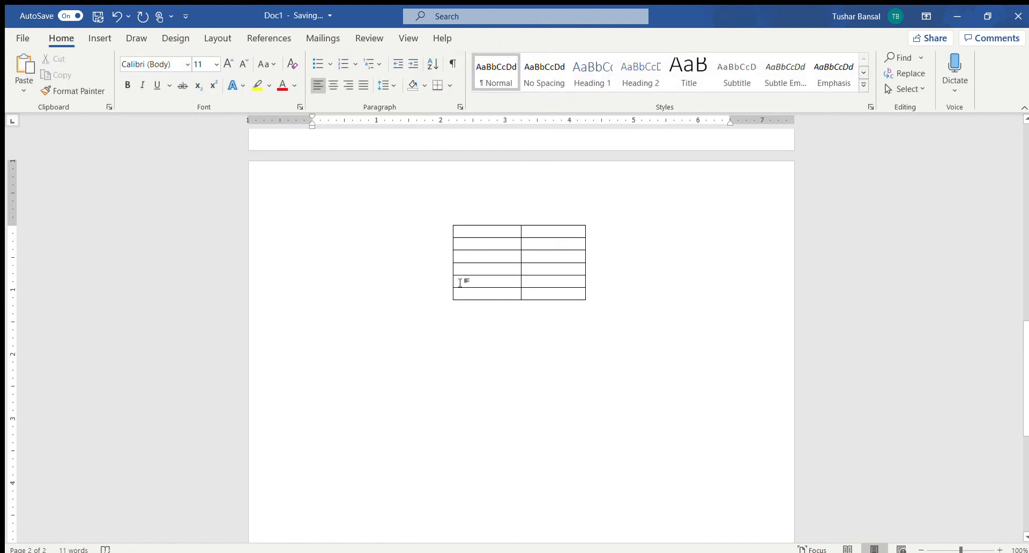
left_click_drag(461, 280, 310, 197)
left_click(312, 202)
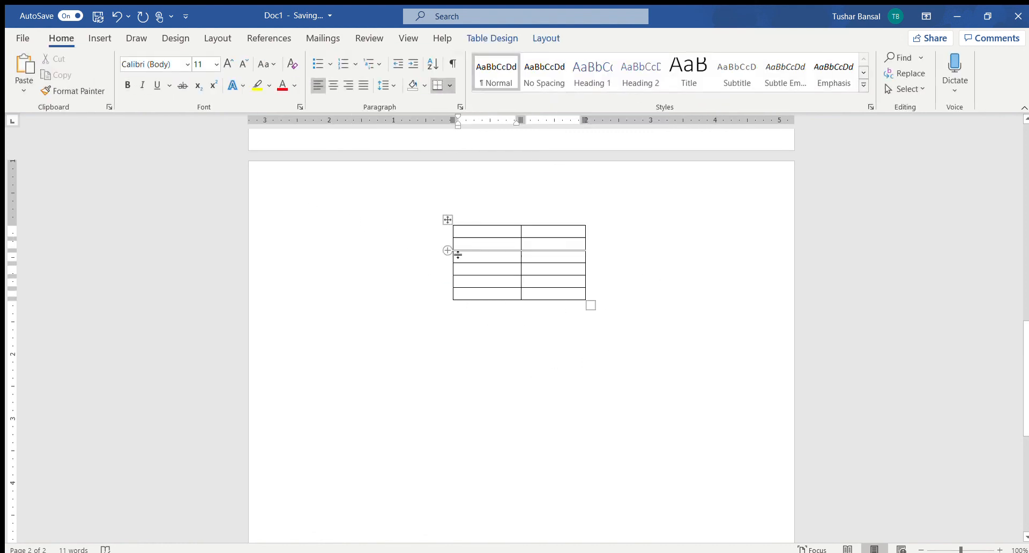
left_click(448, 219)
left_click(473, 256)
left_click(468, 230)
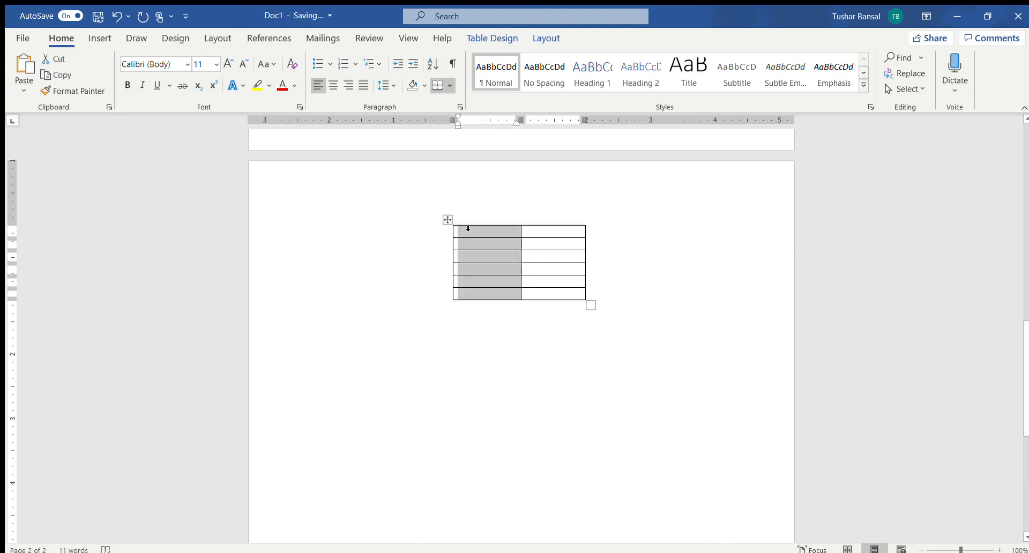
left_click(480, 377)
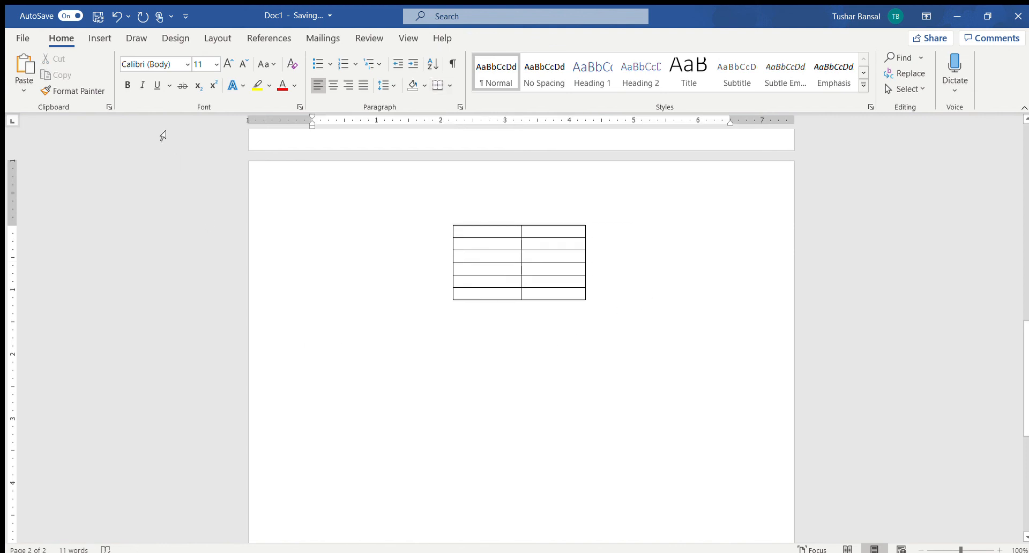
Step: Insert the picture of a lion in the savanna below the table
left_click(100, 41)
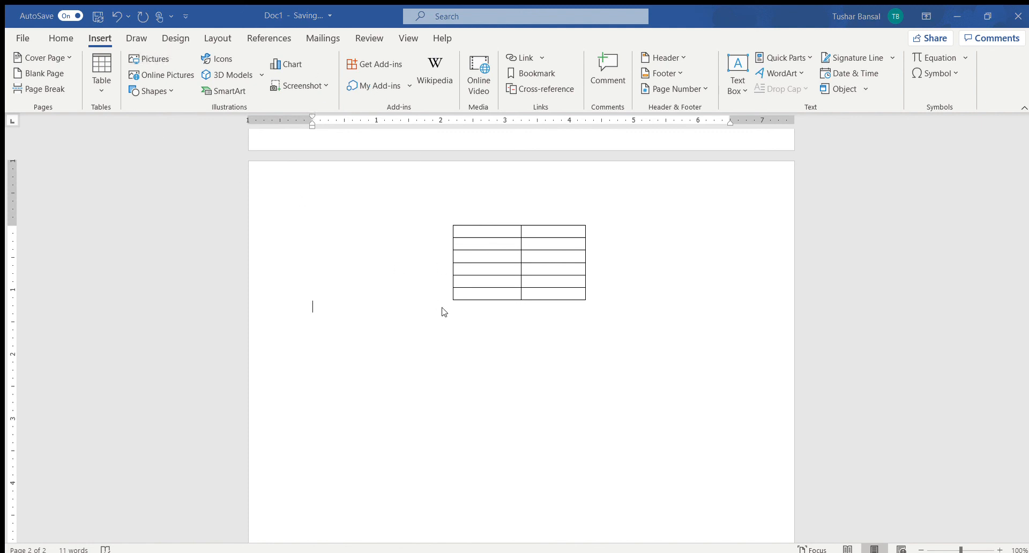
left_click(411, 300)
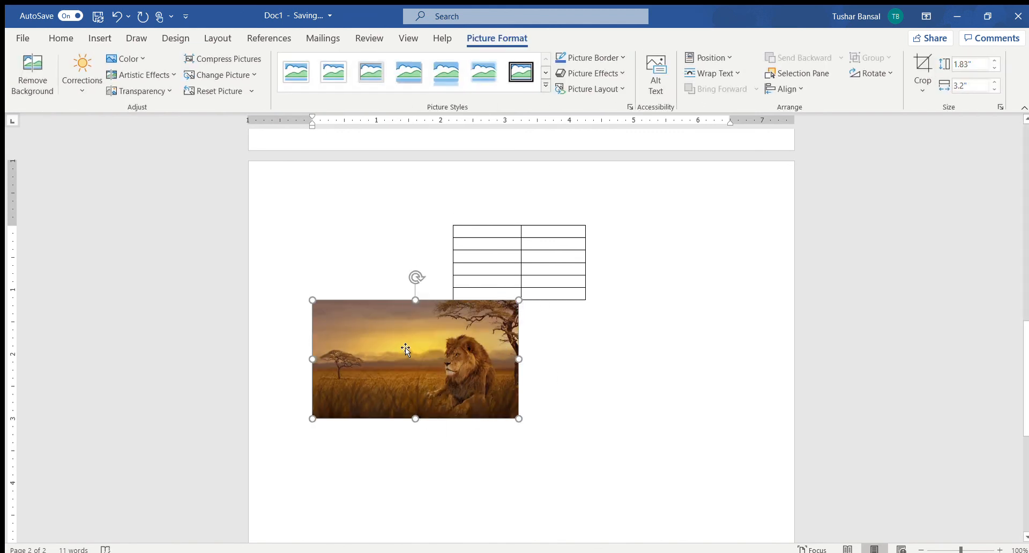
Step: Delete the empty table above the lion picture on the second page
left_click(546, 335)
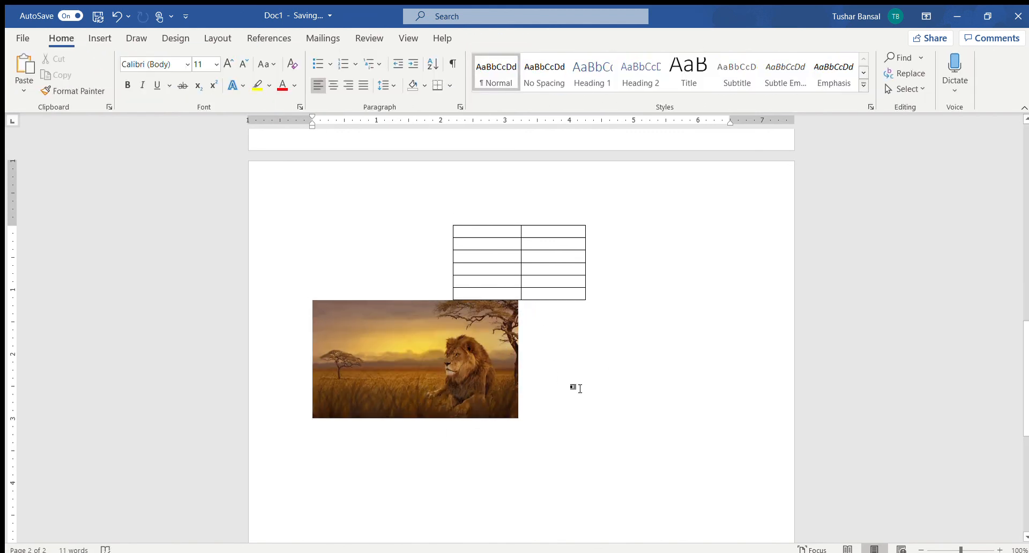
scroll(558, 400, "down", 2)
key("Return")
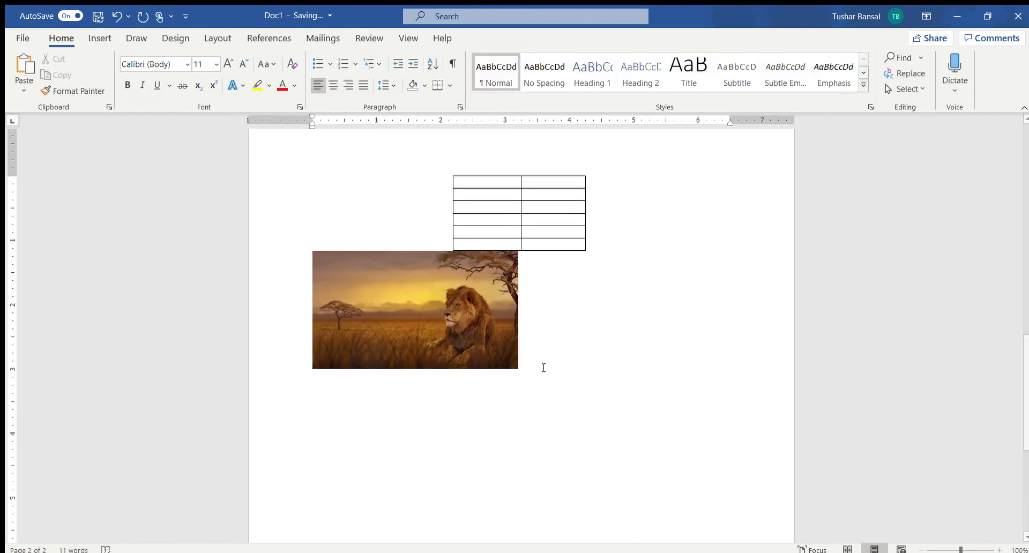
left_click(481, 180)
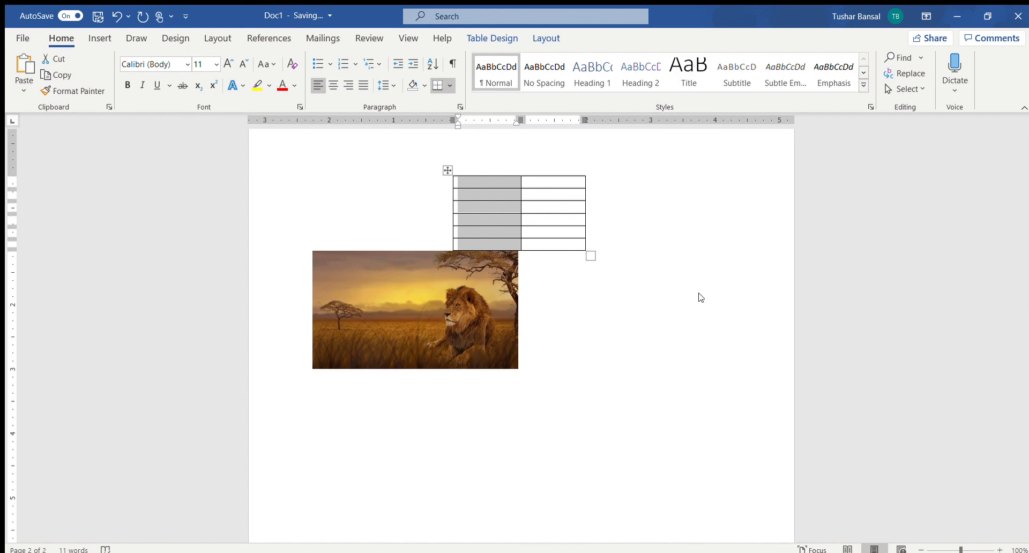
key("BackSpace")
left_click(403, 254)
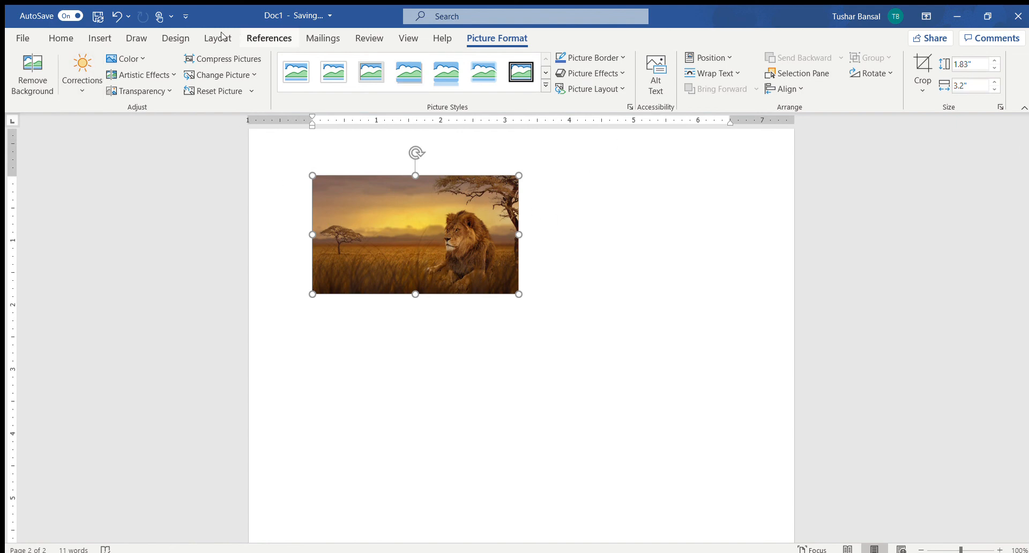
left_click(367, 368)
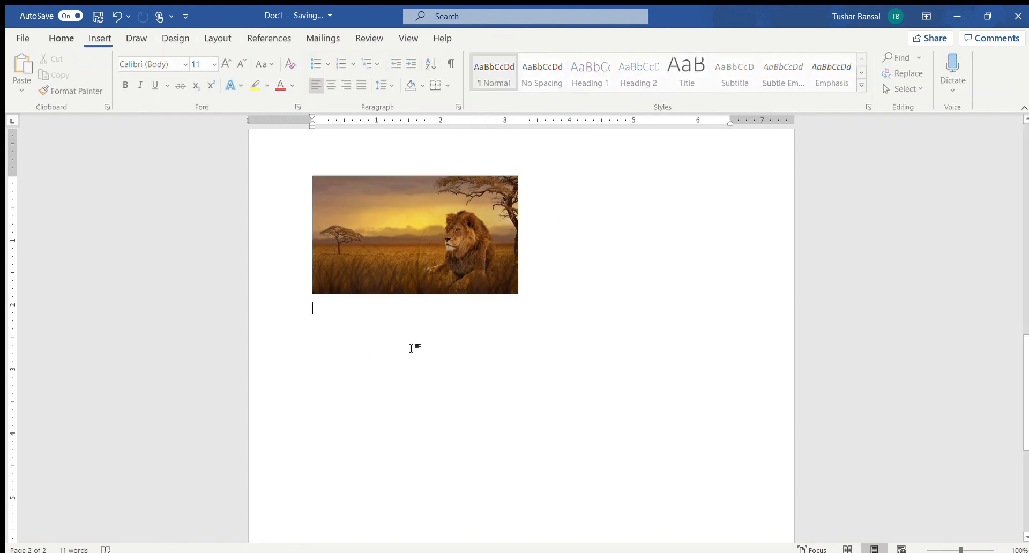
Step: Add a comment to the lion picture reading "Hey, you could find a better picture here"
left_click(99, 38)
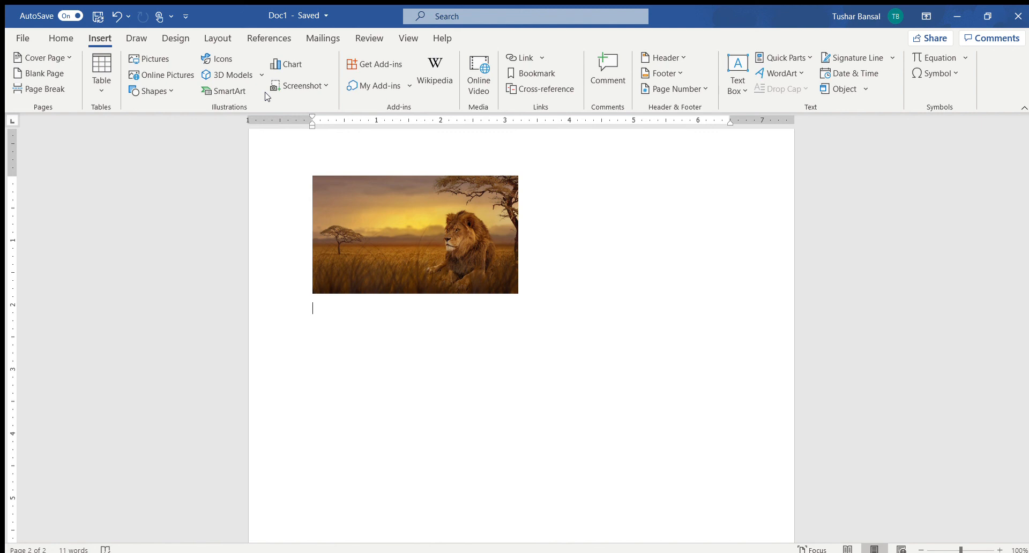
scroll(544, 264, "up", 1)
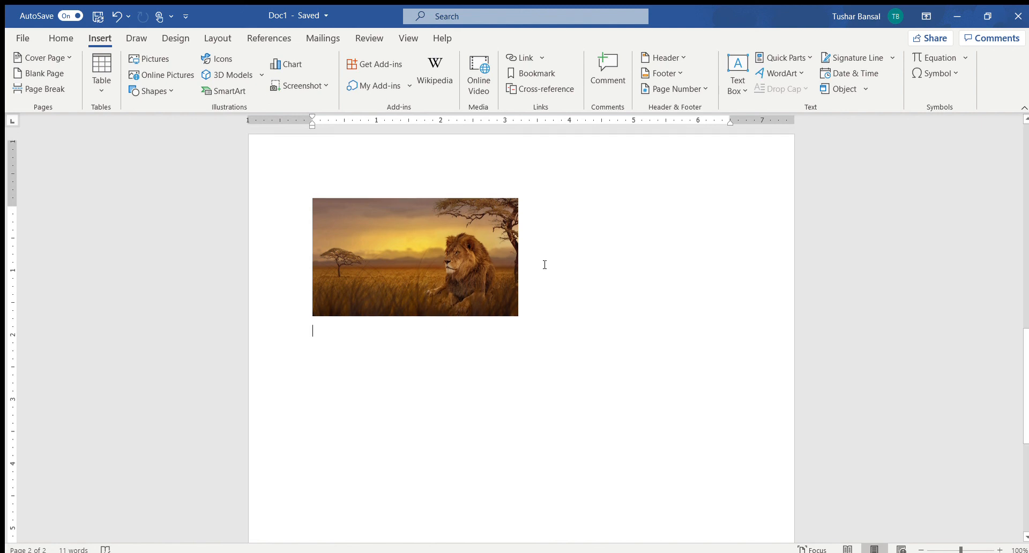
left_click(486, 165)
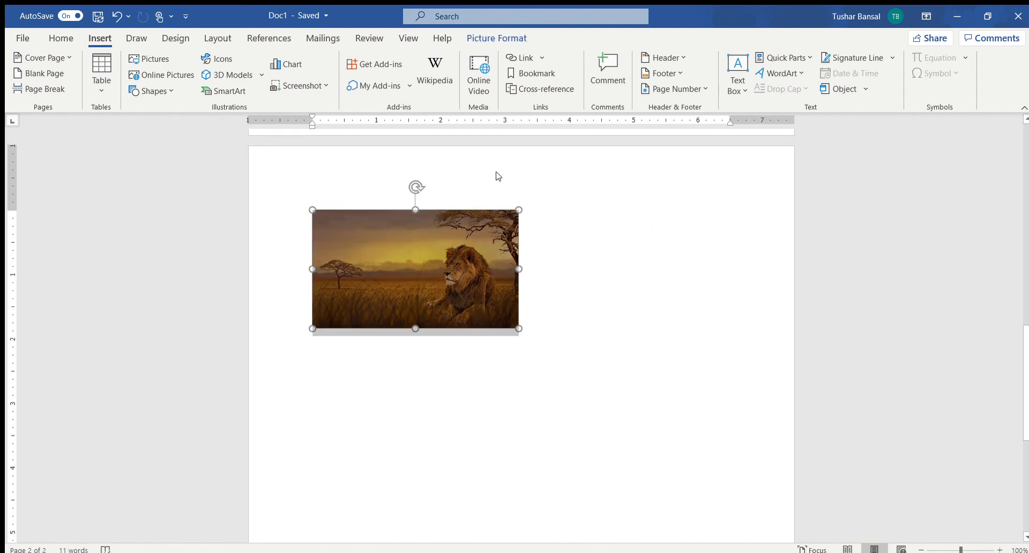
left_click(523, 173)
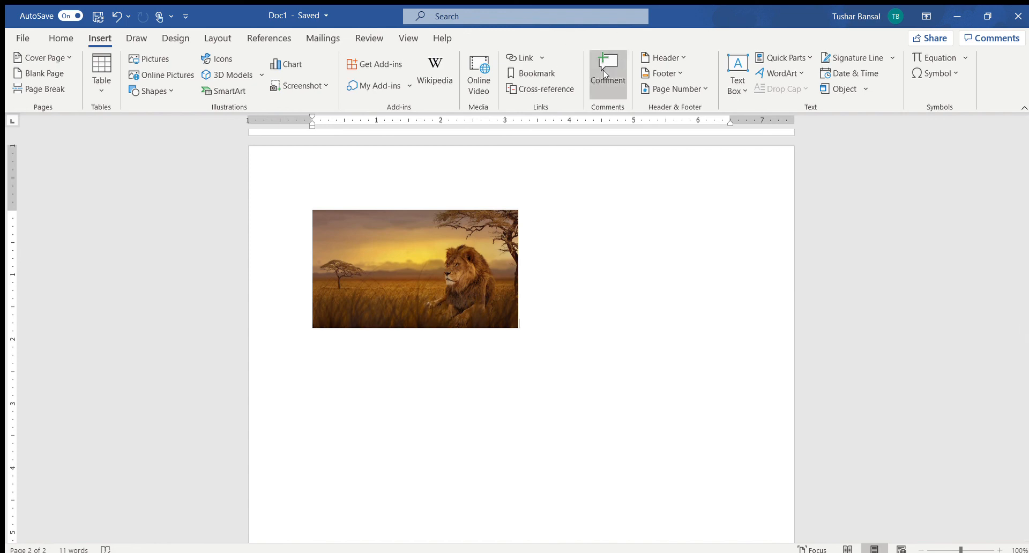
scroll(544, 193, "up", 5)
scroll(551, 358, "down", 5)
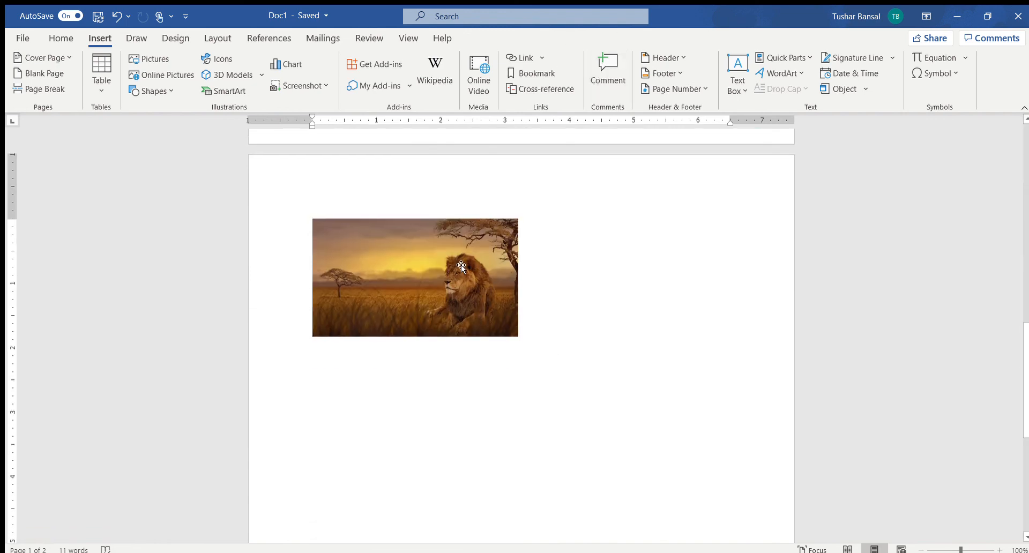
left_click(461, 265)
left_click(607, 69)
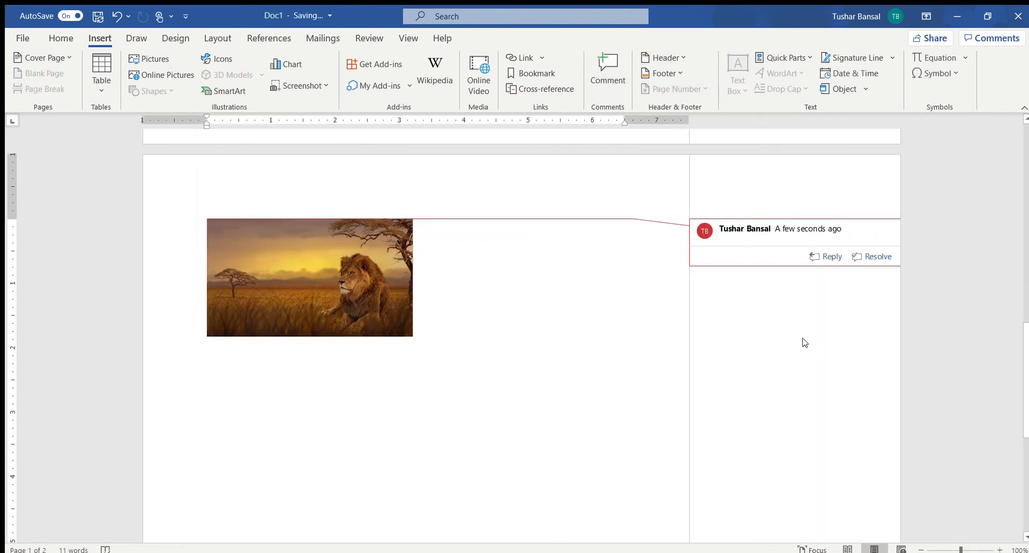
type("He")
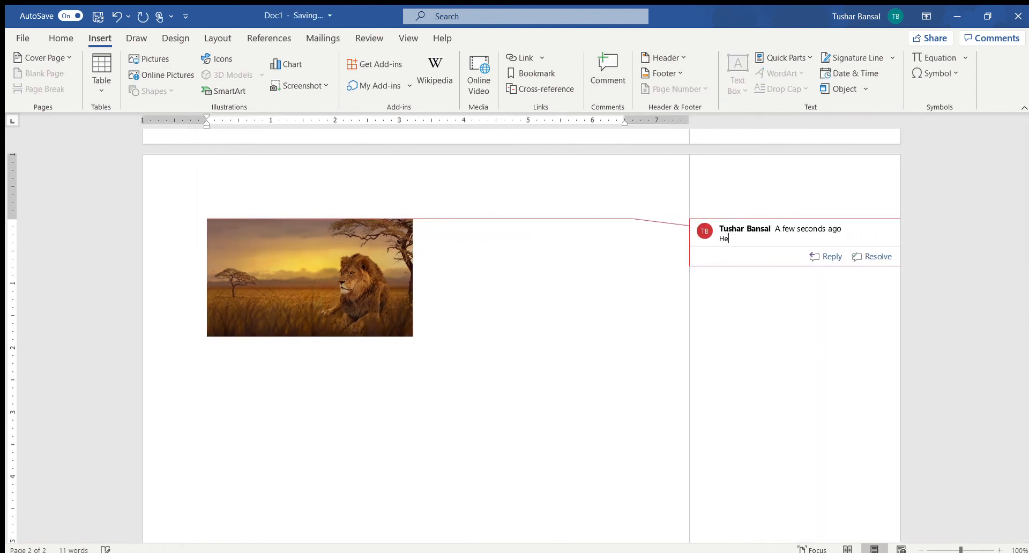
type("y, you could find a better picture heree")
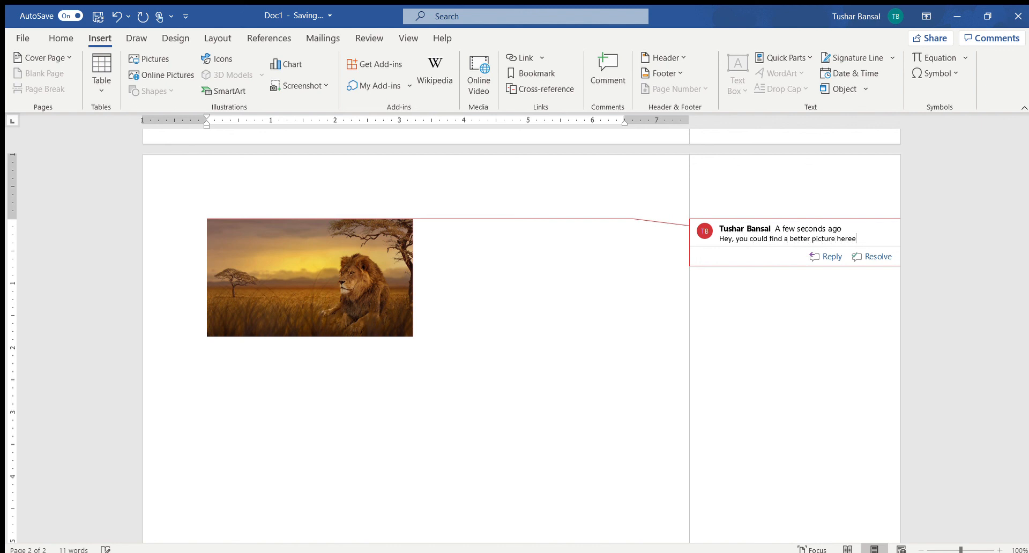
left_click(670, 327)
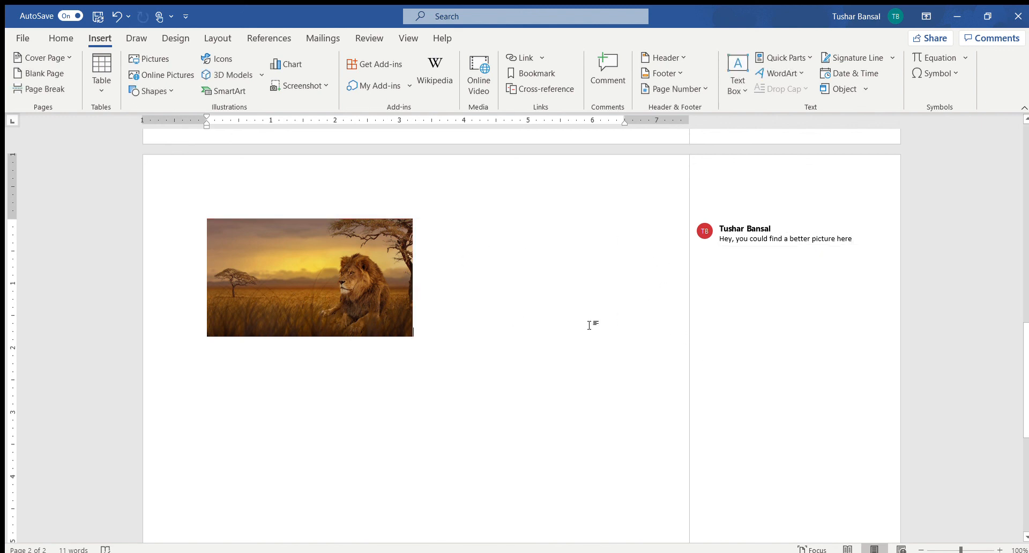
Step: Resolve the comment on the lion picture and reopen its collapsed entry to view the full comment
left_click(798, 243)
triple_click(765, 249)
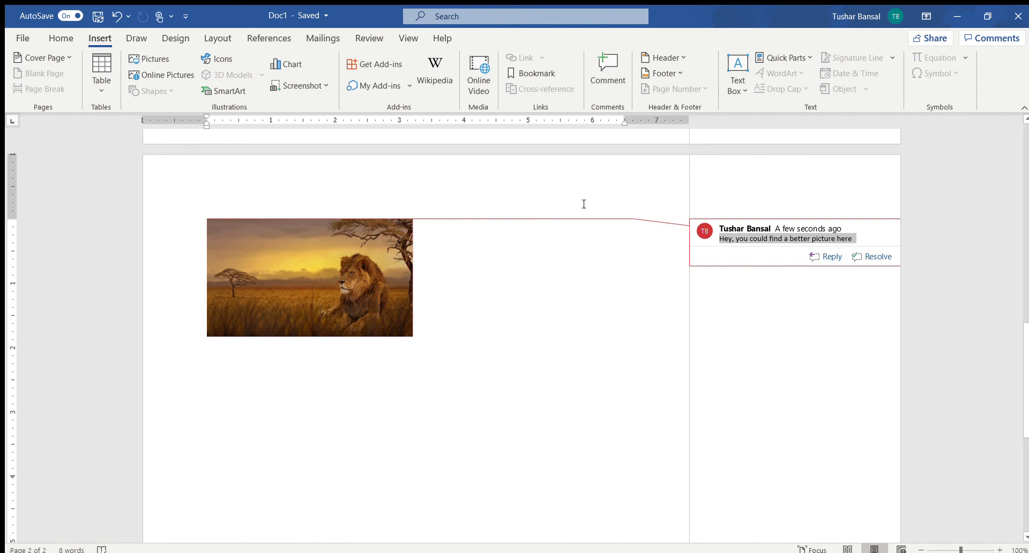
left_click(869, 256)
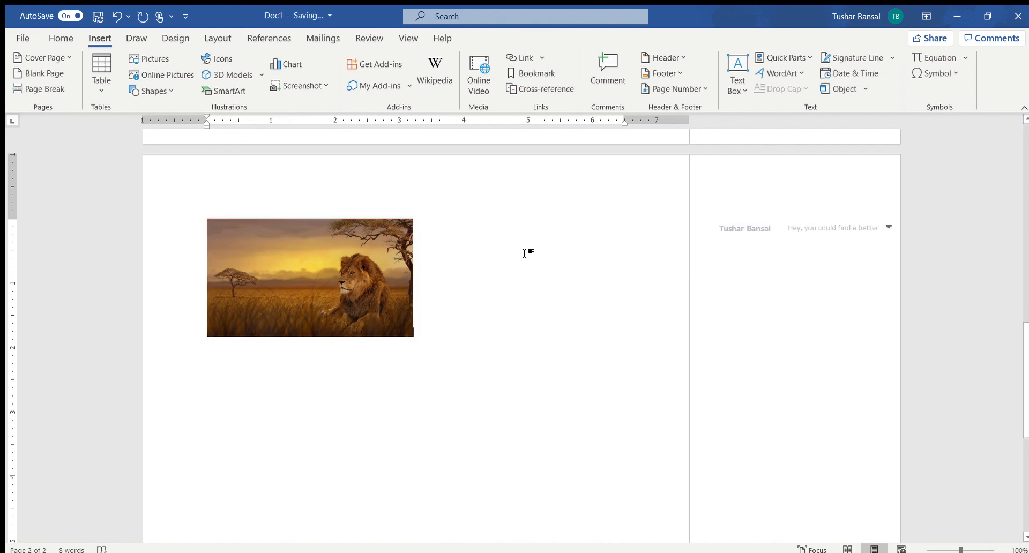
left_click(885, 225)
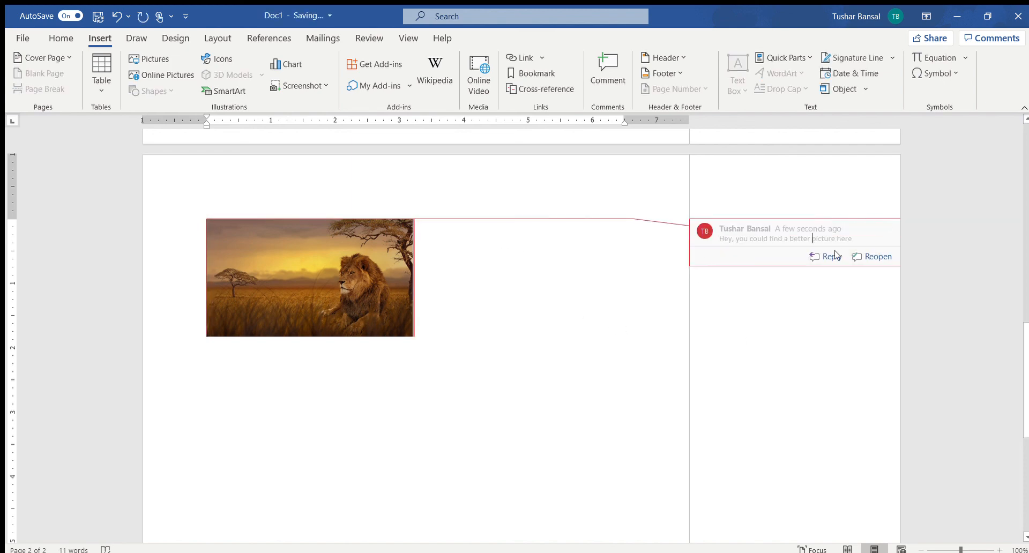
left_click(645, 260)
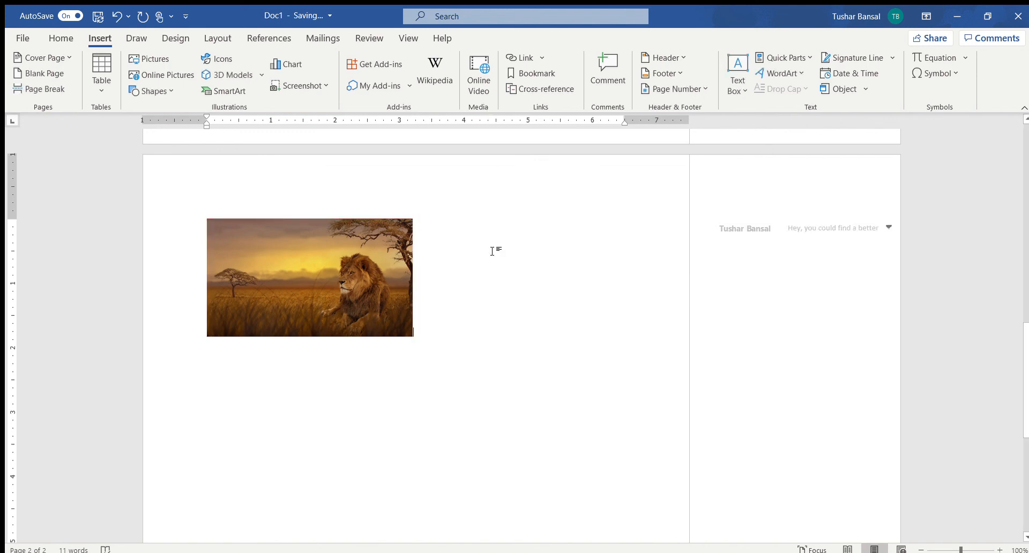
Step: Add a blank header to the second page with "Name", "Period" and "Date" on separate lines, and return to the body
scroll(411, 300, "up", 15)
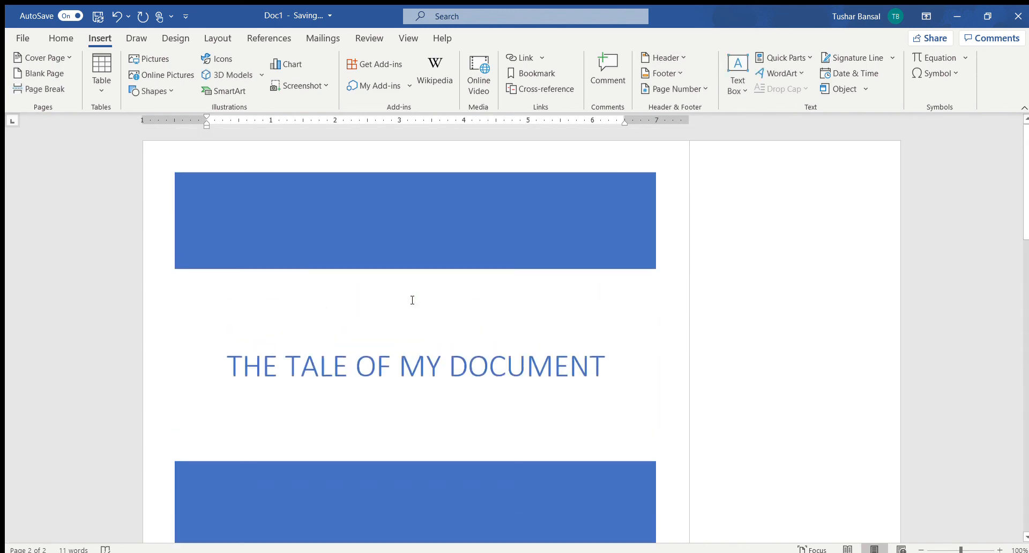
scroll(487, 300, "down", 15)
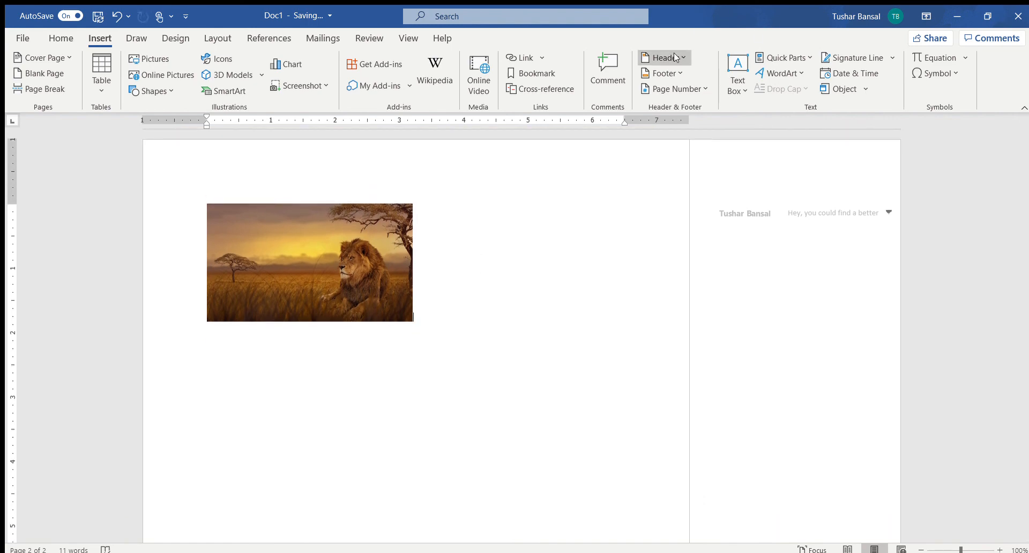
double_click(278, 172)
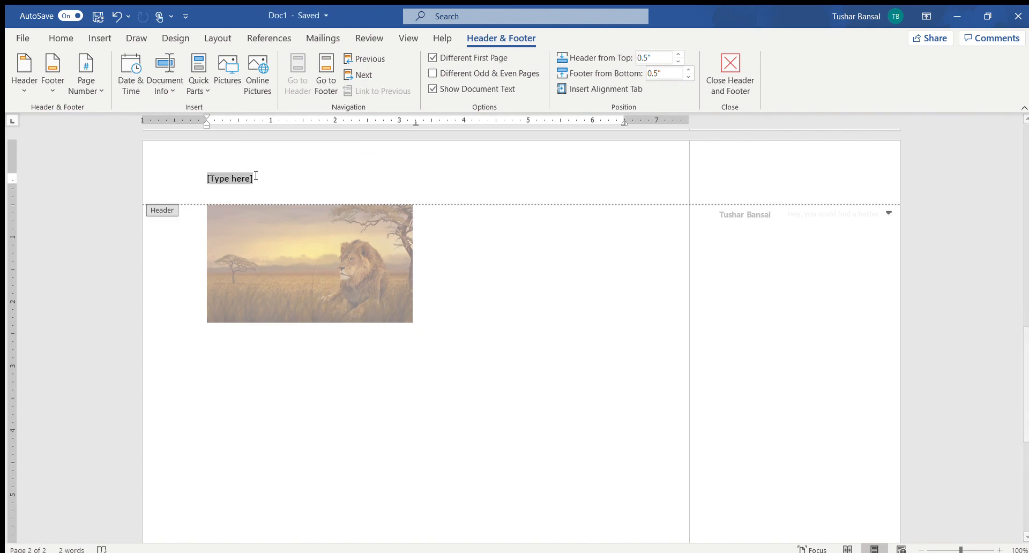
type("Name")
key("Return")
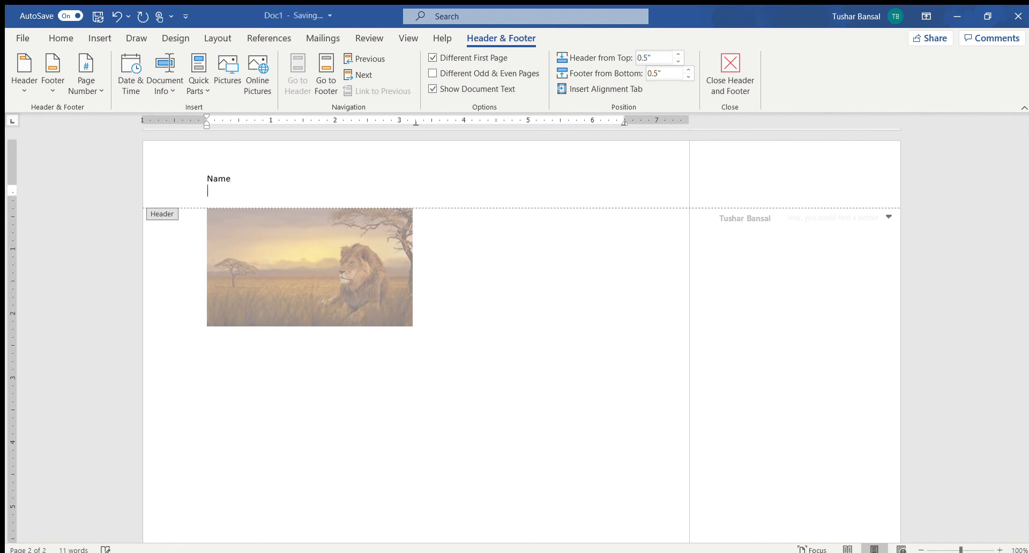
type("Period")
key("Return")
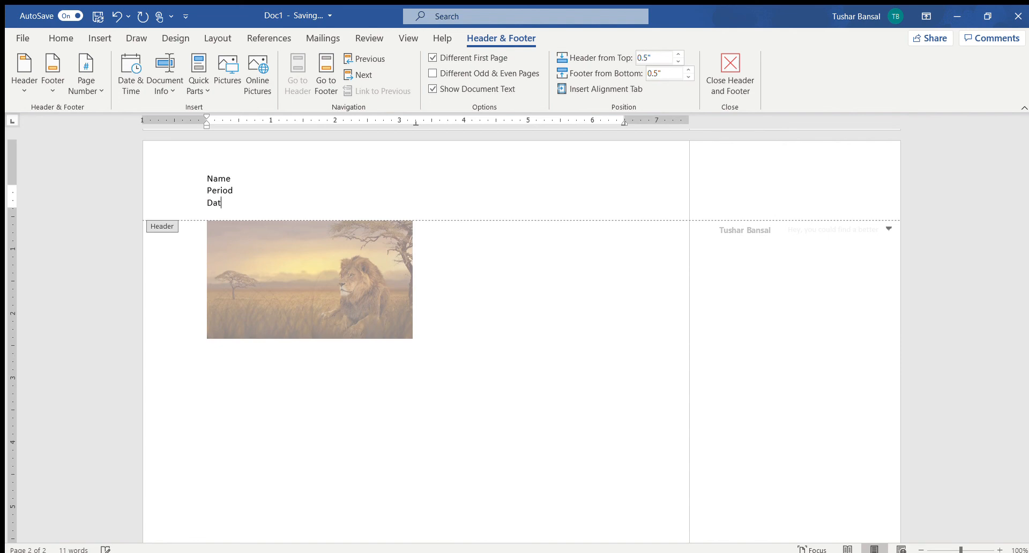
double_click(453, 234)
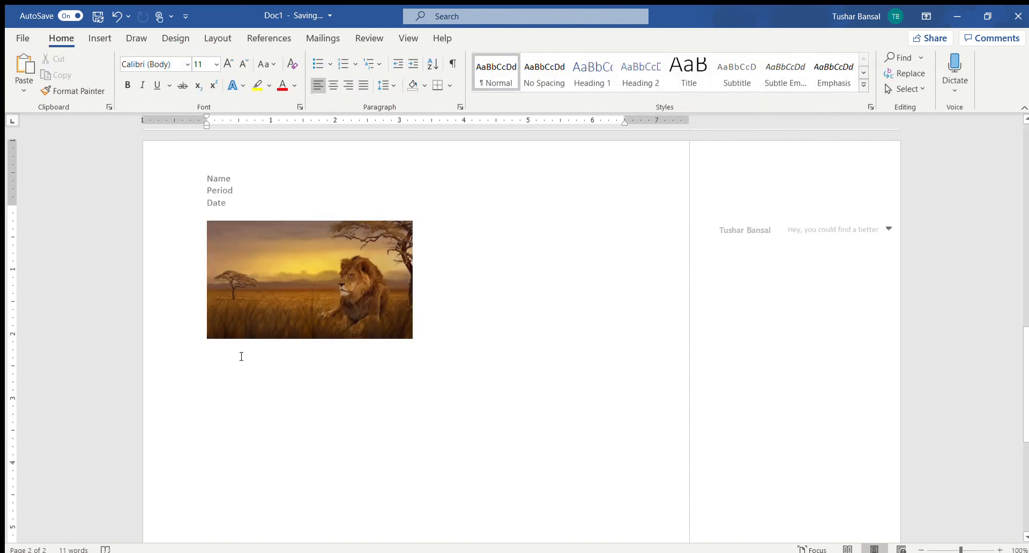
Step: Look through the cover page and the second page to examine where the header appears
scroll(223, 201, "down", 6)
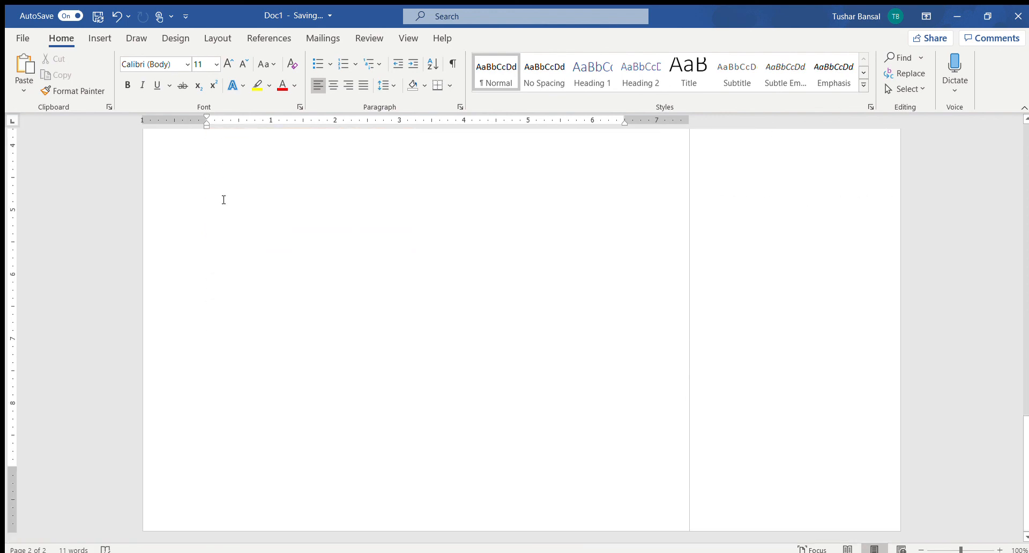
scroll(181, 341, "up", 2)
scroll(183, 336, "up", 8)
left_click(183, 336)
scroll(183, 337, "down", 5)
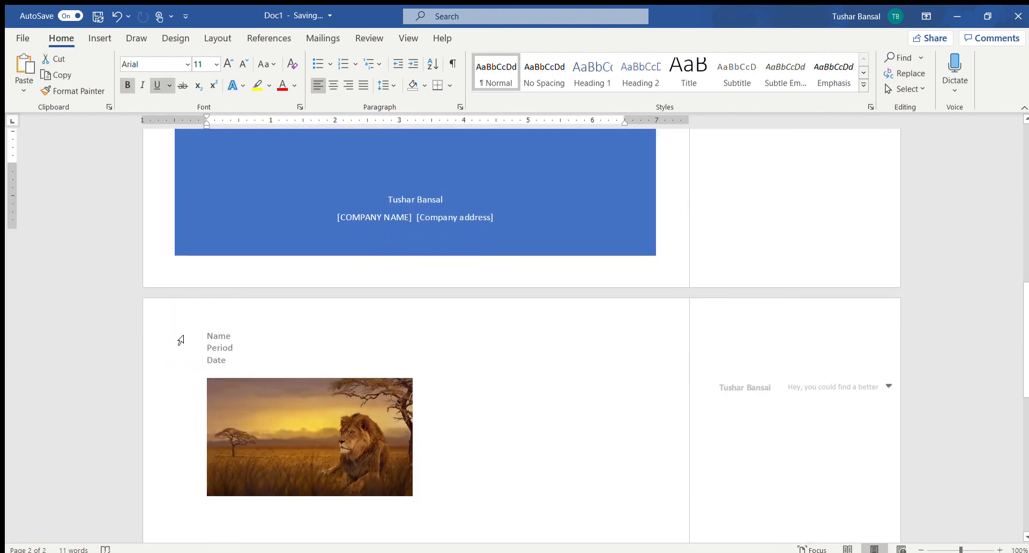
scroll(287, 174, "up", 6)
left_click(290, 166)
scroll(366, 284, "up", 3)
scroll(201, 360, "down", 14)
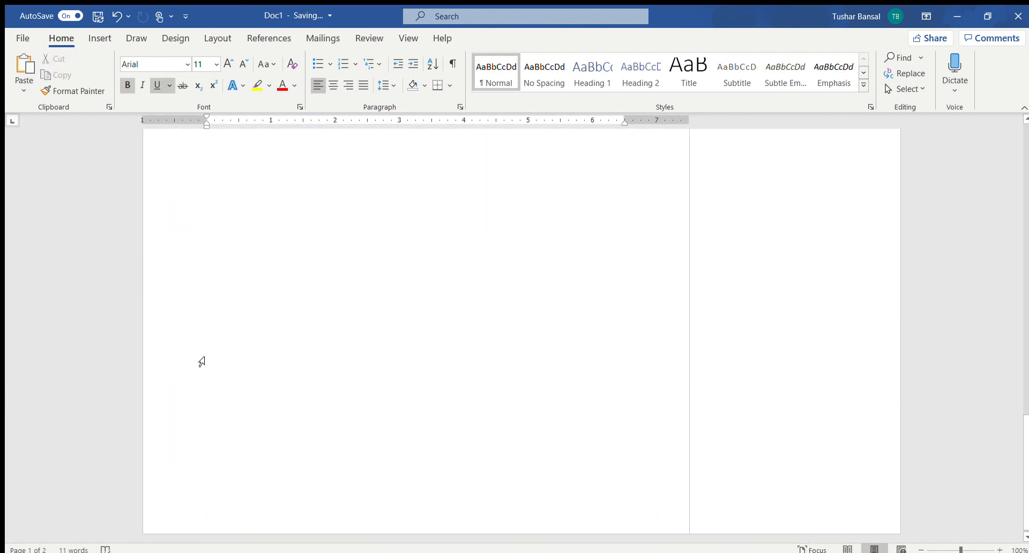
scroll(201, 361, "up", 1)
scroll(201, 361, "up", 5)
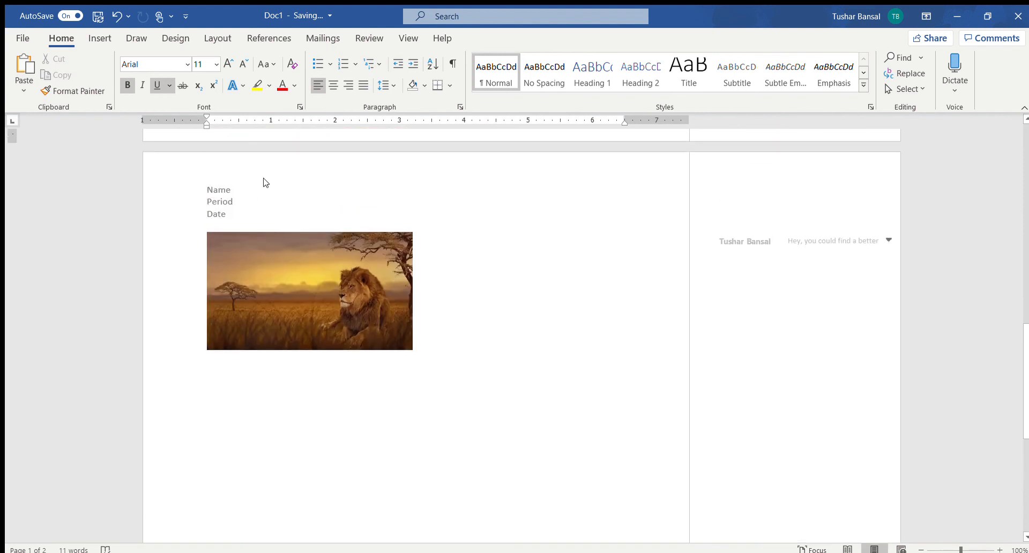
double_click(238, 194)
left_click(551, 368)
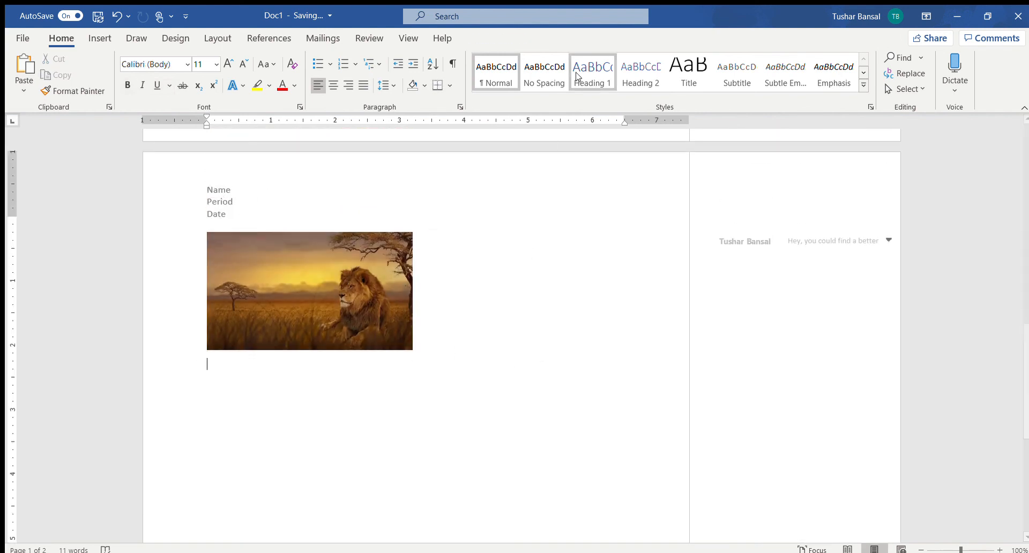
Step: Insert a blank footer on the second page
left_click(101, 38)
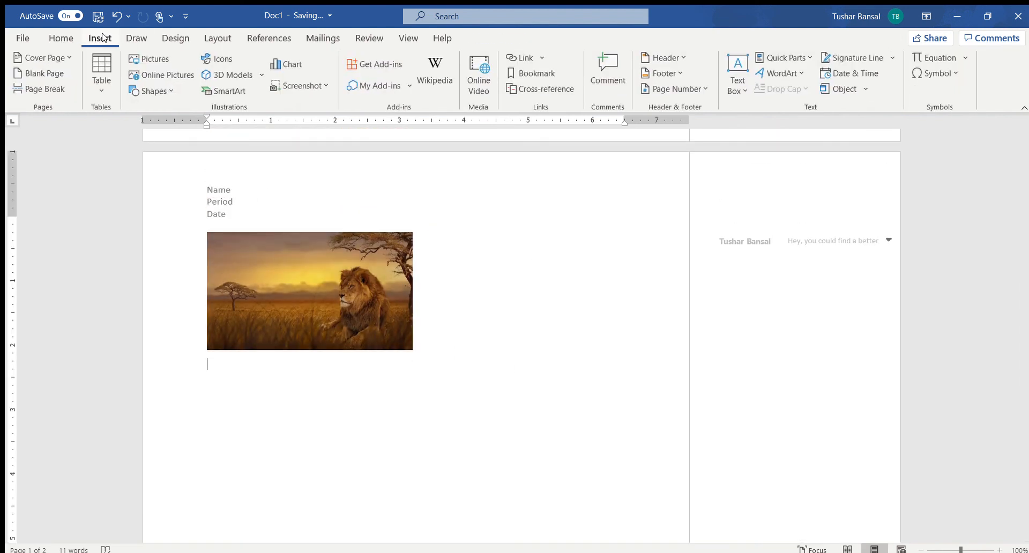
left_click(656, 74)
scroll(625, 312, "down", 1)
left_click(705, 133)
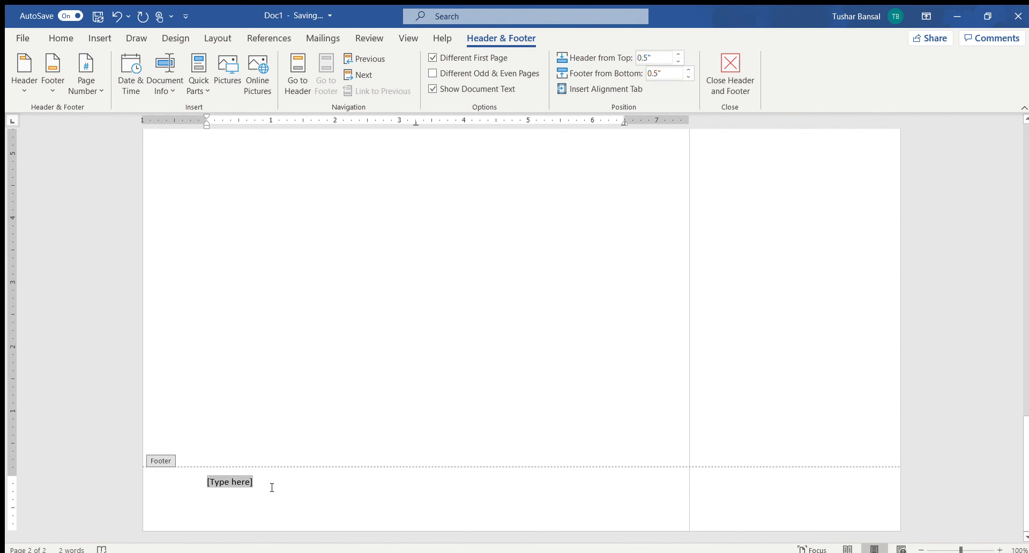
Step: Replace the placeholder in the second page's footer with "*=" and return to the document body
type("* =")
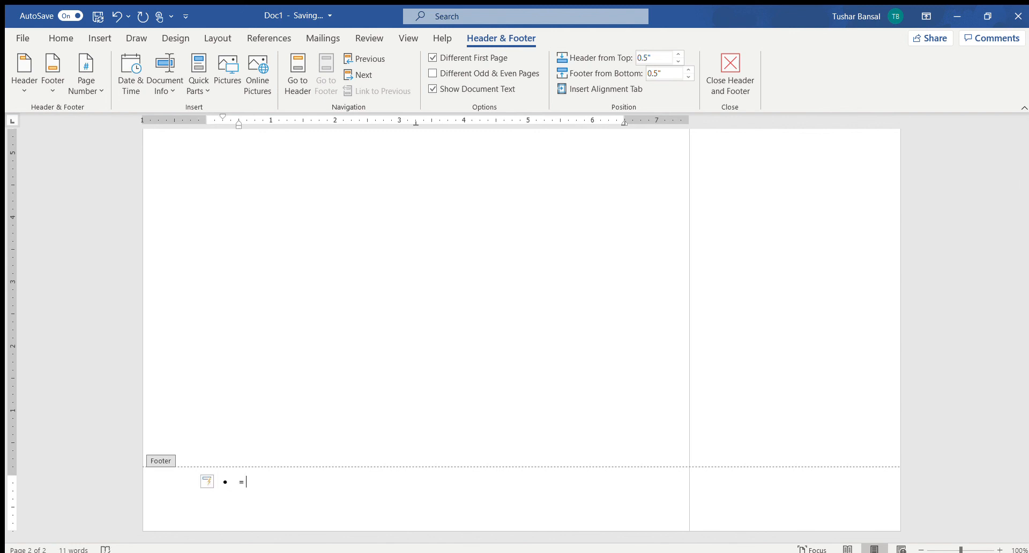
key("BackSpace")
key("BackSpace")
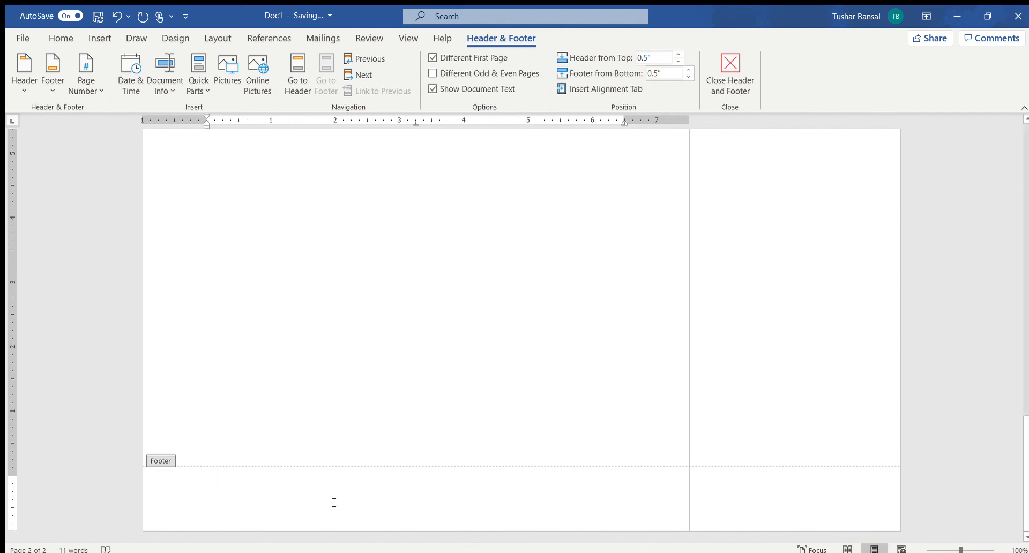
type("=")
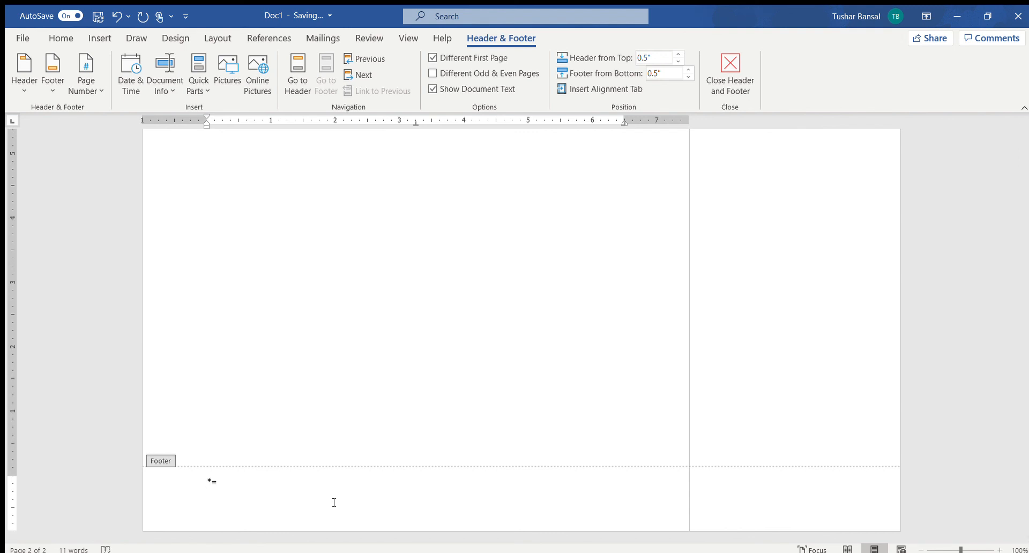
type(" Heo")
key("BackSpace")
key("BackSpace")
key("BackSpace")
scroll(225, 247, "up", 5)
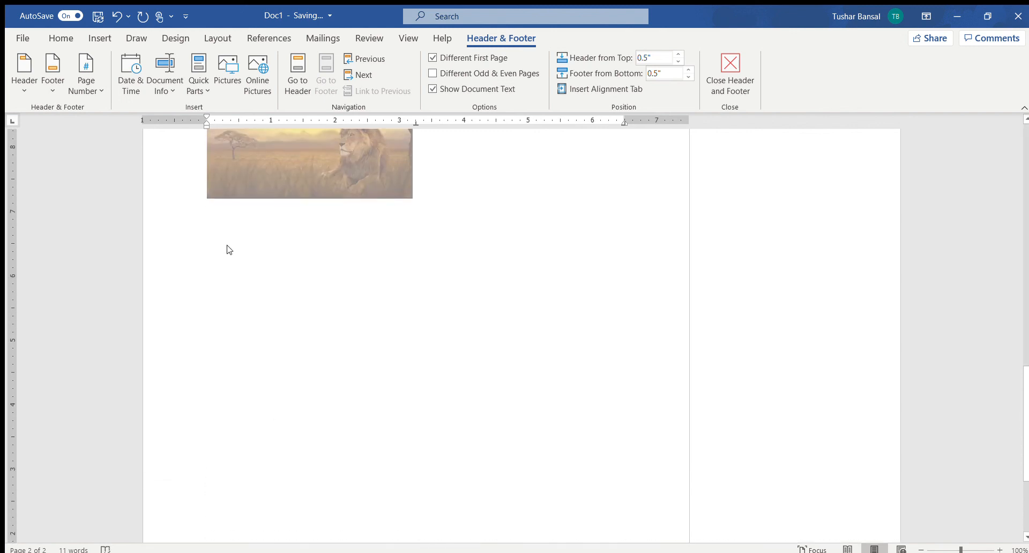
double_click(438, 205)
scroll(440, 204, "up", 3)
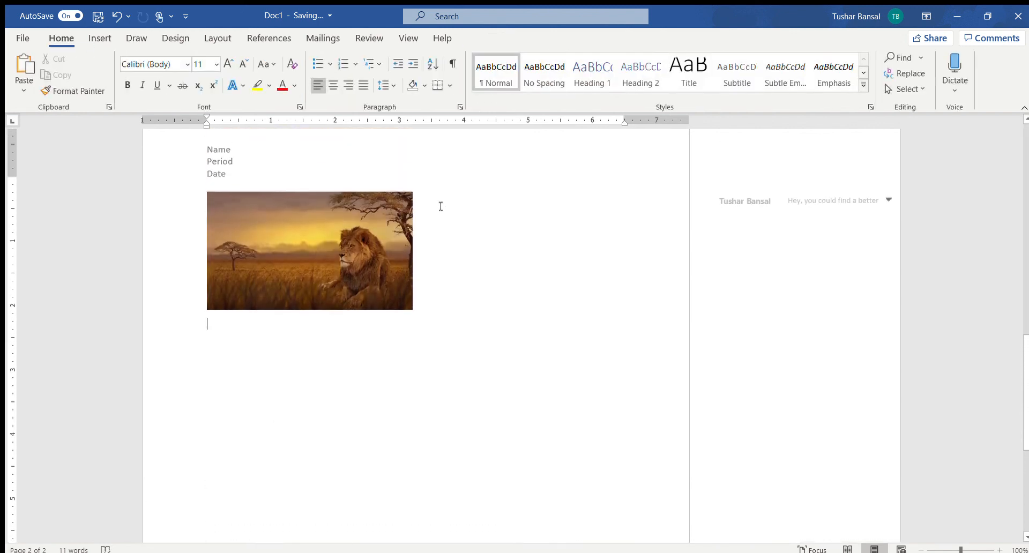
Step: Insert a right-aligned page number in the second page's header and return to the document body
left_click(100, 38)
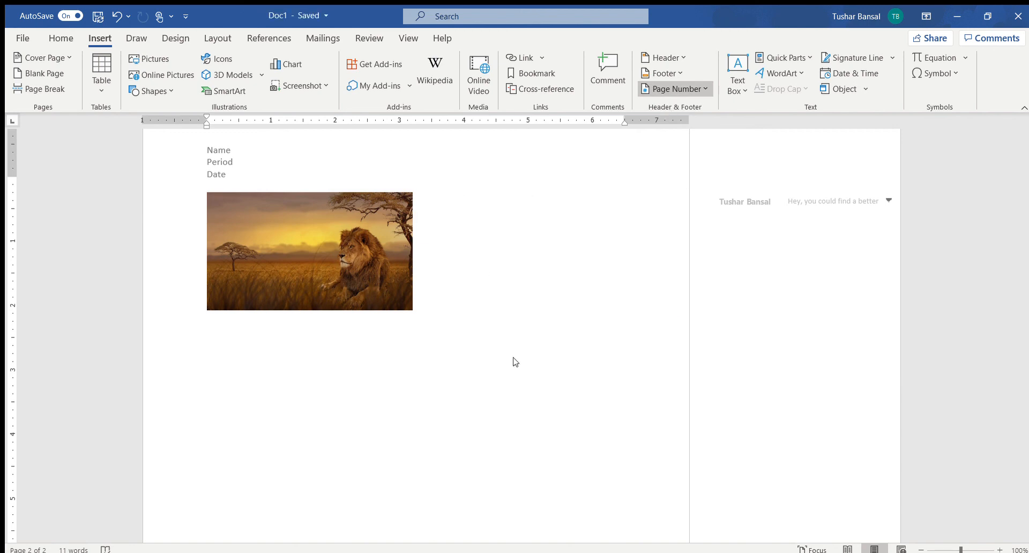
left_click(511, 292)
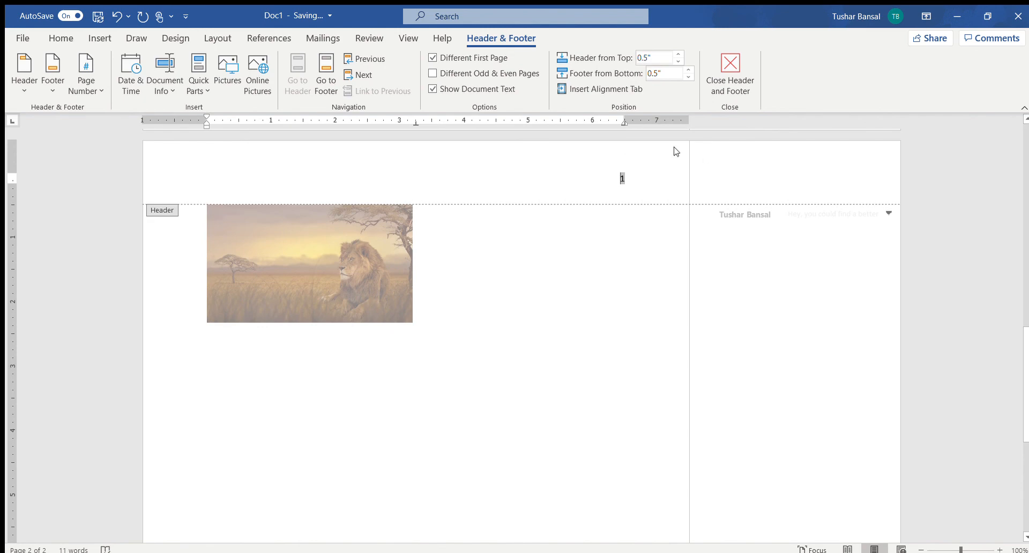
double_click(434, 273)
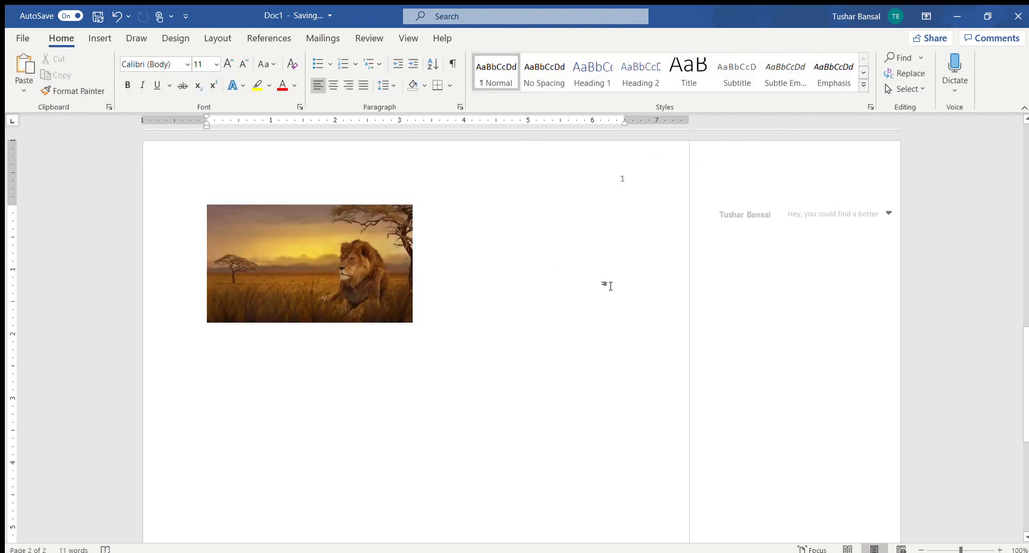
scroll(609, 285, "up", 3)
scroll(606, 285, "down", 6)
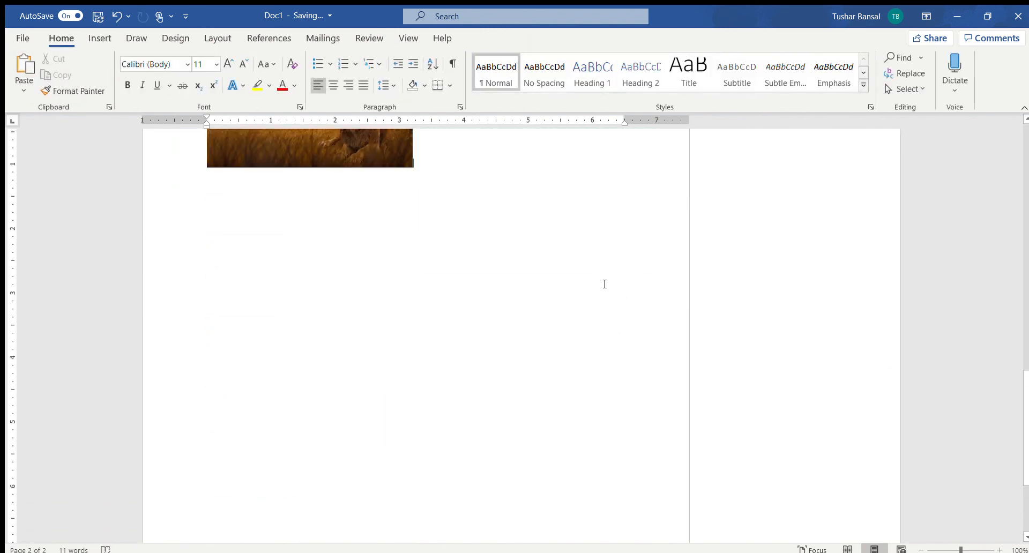
scroll(604, 284, "up", 5)
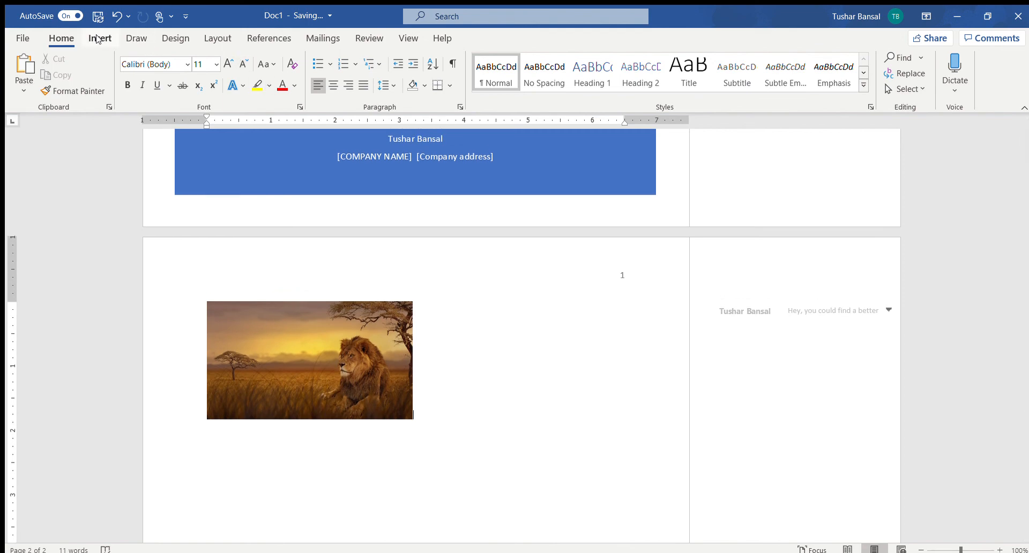
Step: Insert blue WordArt with the sample text and place it to the right of the lion picture
left_click(97, 39)
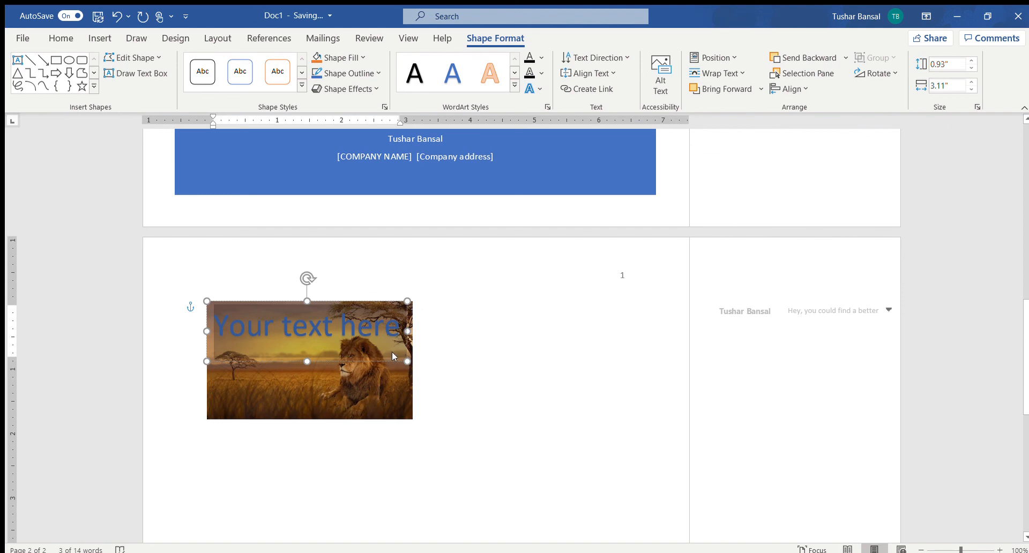
left_click_drag(409, 344, 624, 392)
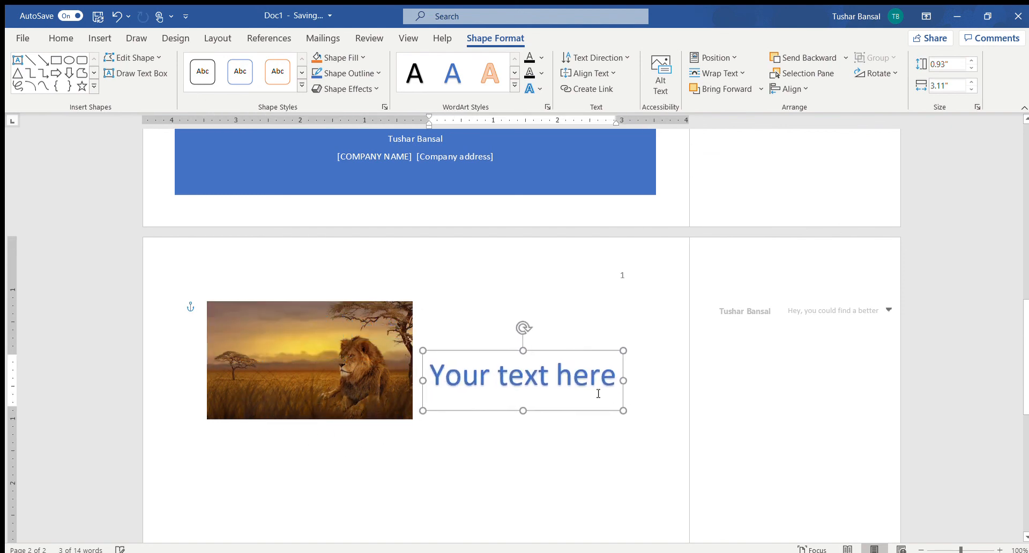
left_click(448, 376)
left_click(433, 374)
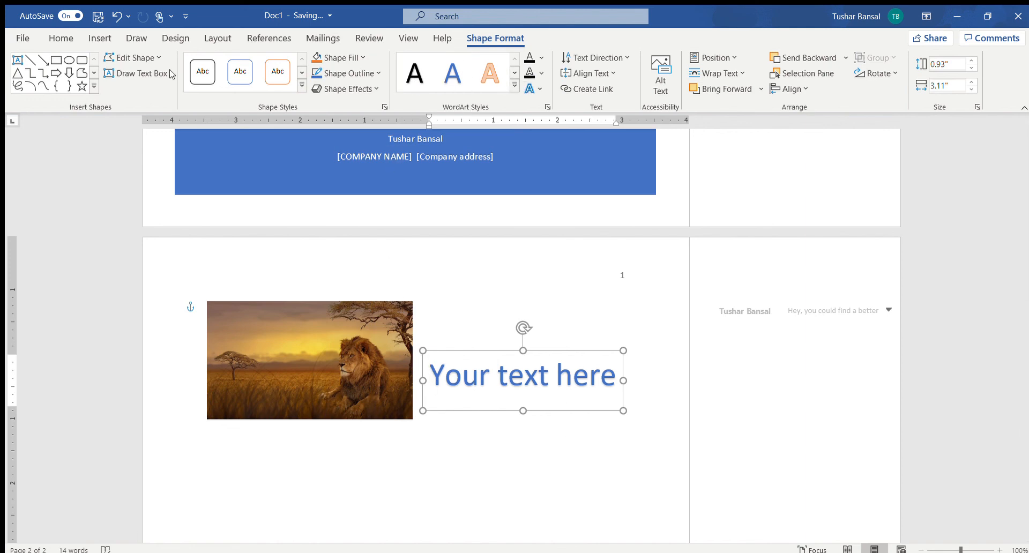
Step: Try a different preset WordArt style on "Your text here" and undo it
left_click(60, 39)
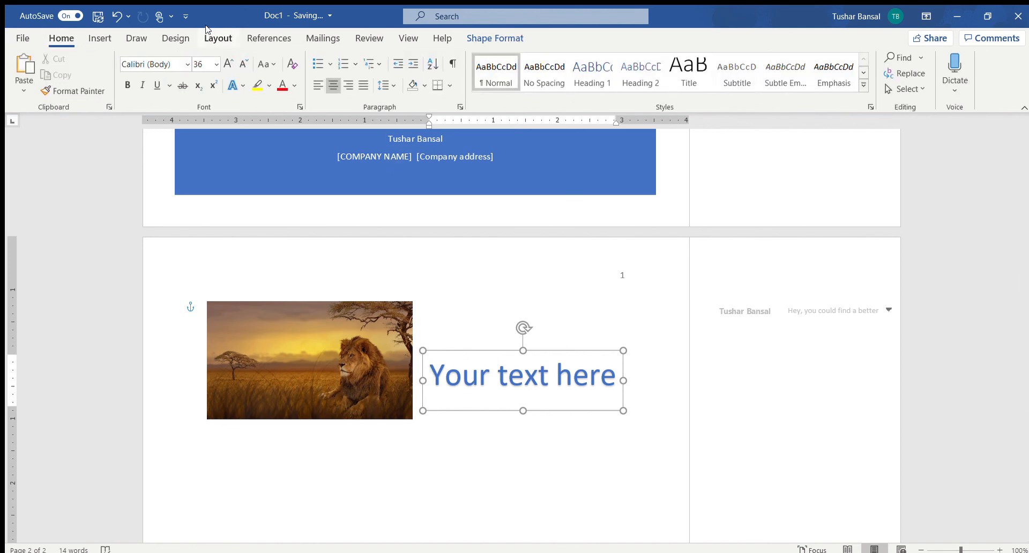
left_click(475, 39)
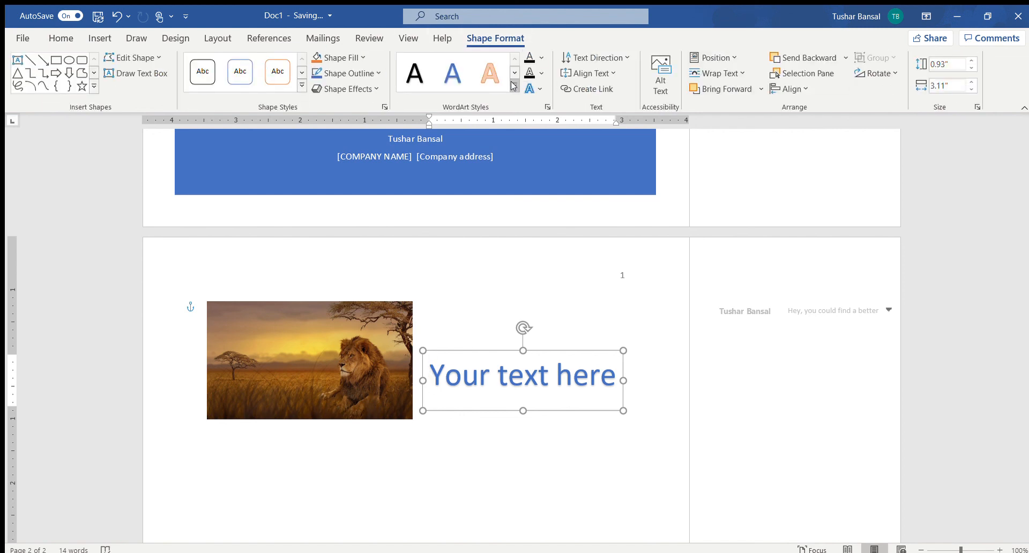
left_click(551, 161)
key("ctrl+z")
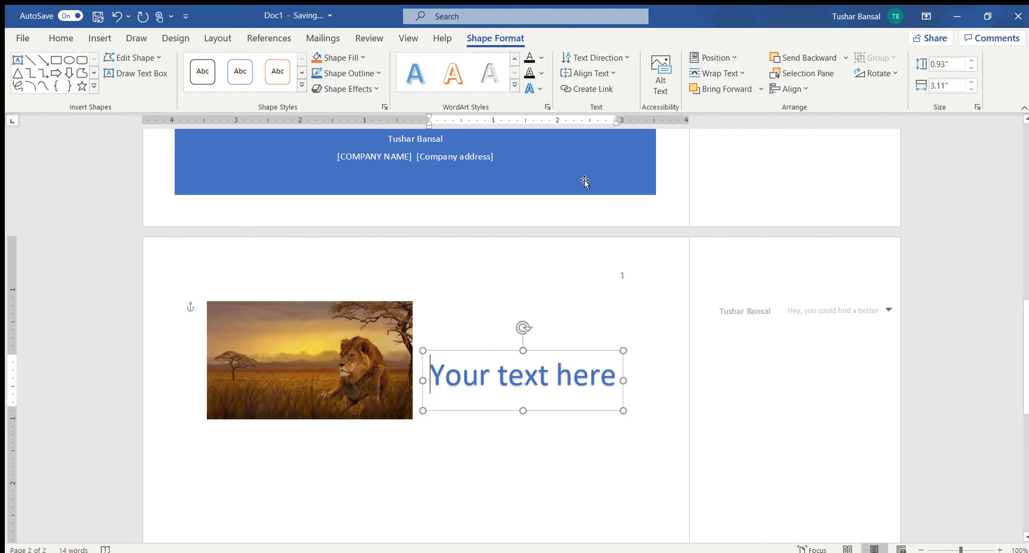
Step: Replace "Your text" in the WordArt with "Hello" and select the new word
left_click_drag(434, 382, 552, 382)
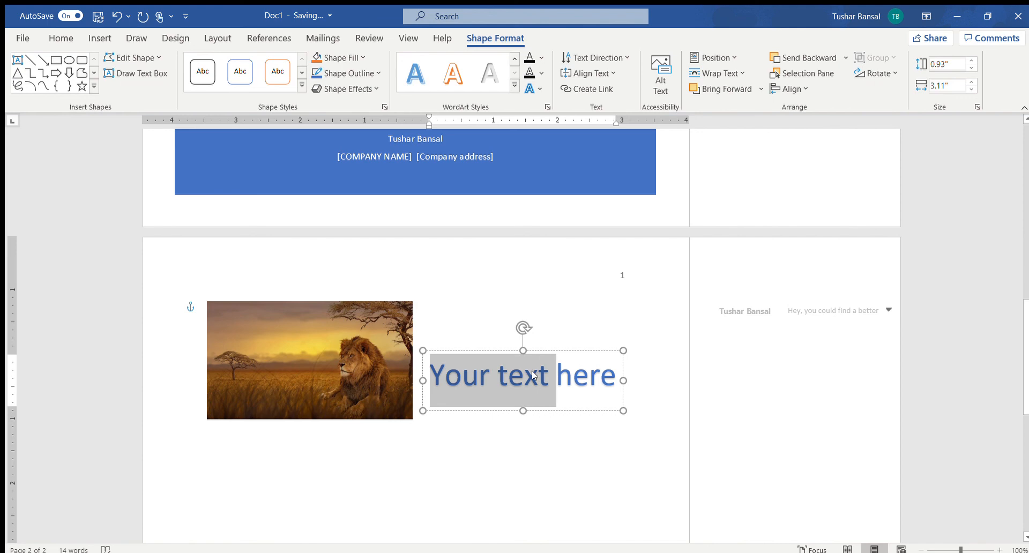
type("Hello")
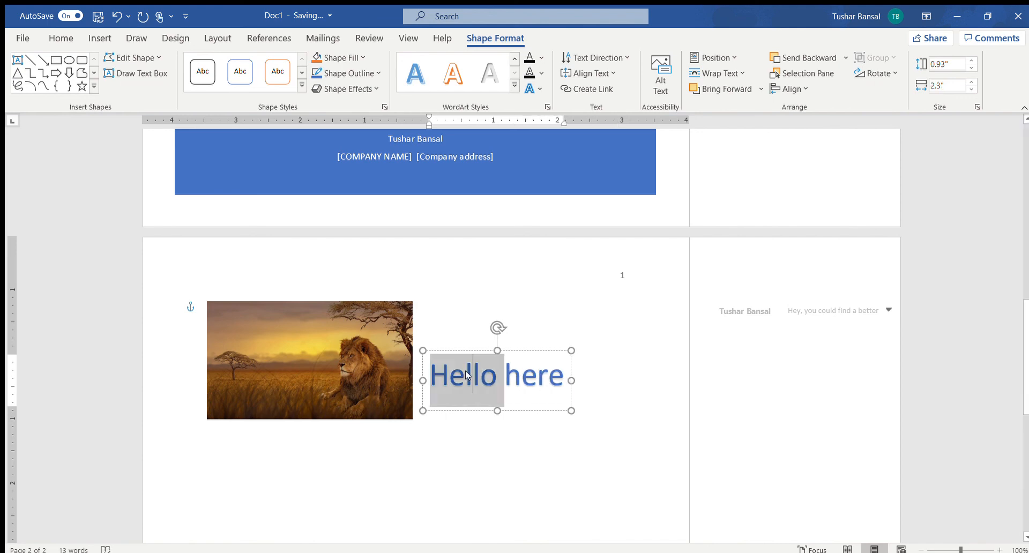
double_click(466, 375)
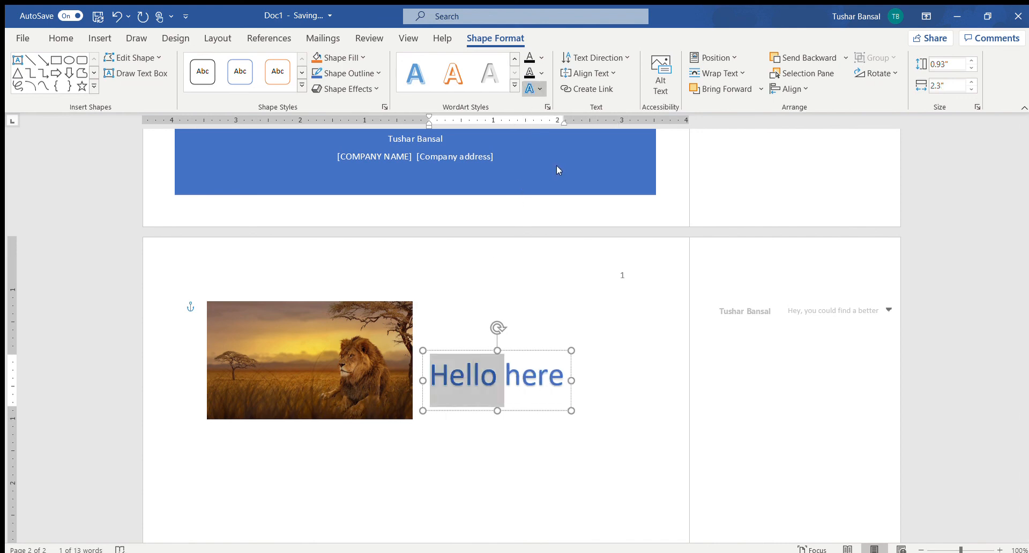
Step: Give the word "Hello" an orange glow and try a black text outline on it
left_click(671, 310)
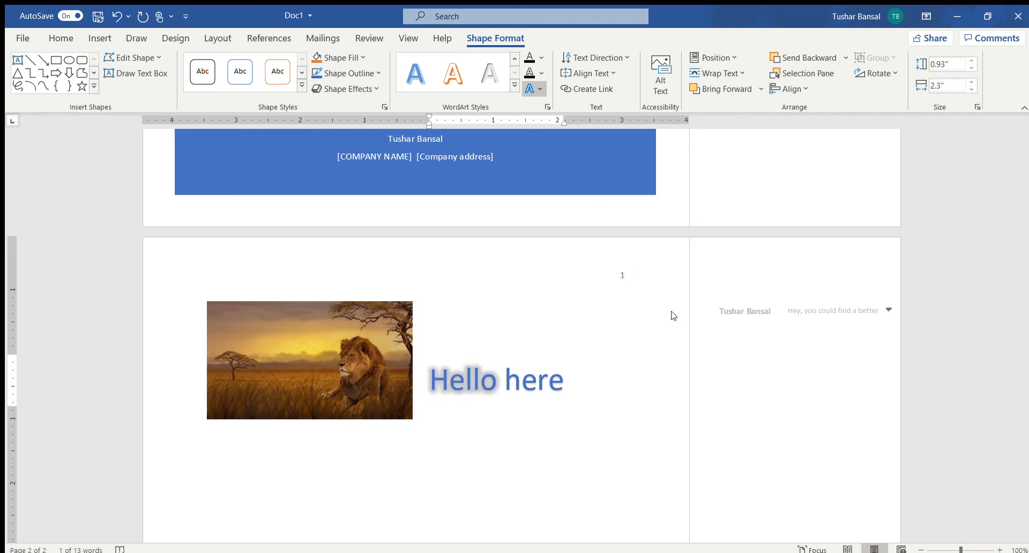
left_click(529, 74)
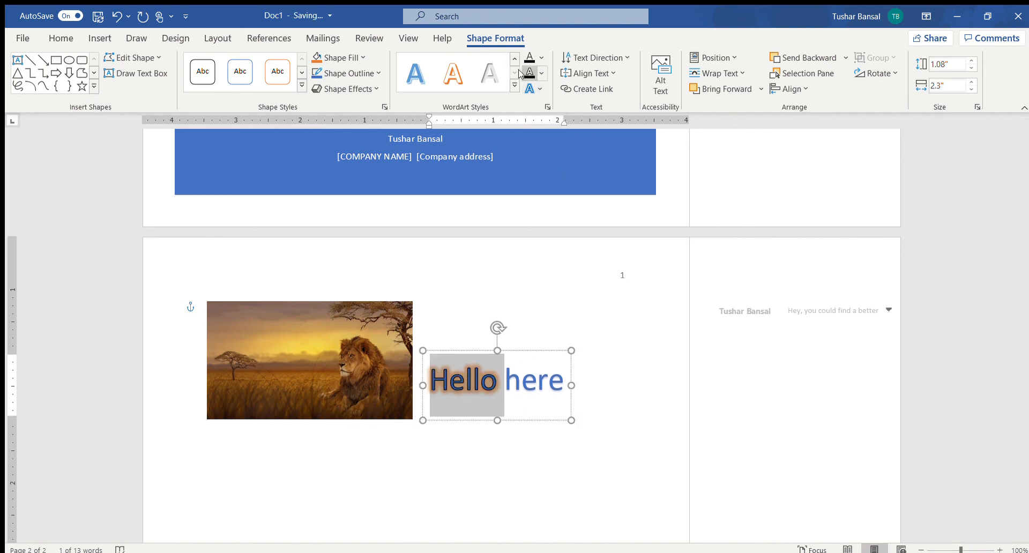
left_click(539, 73)
left_click(550, 236)
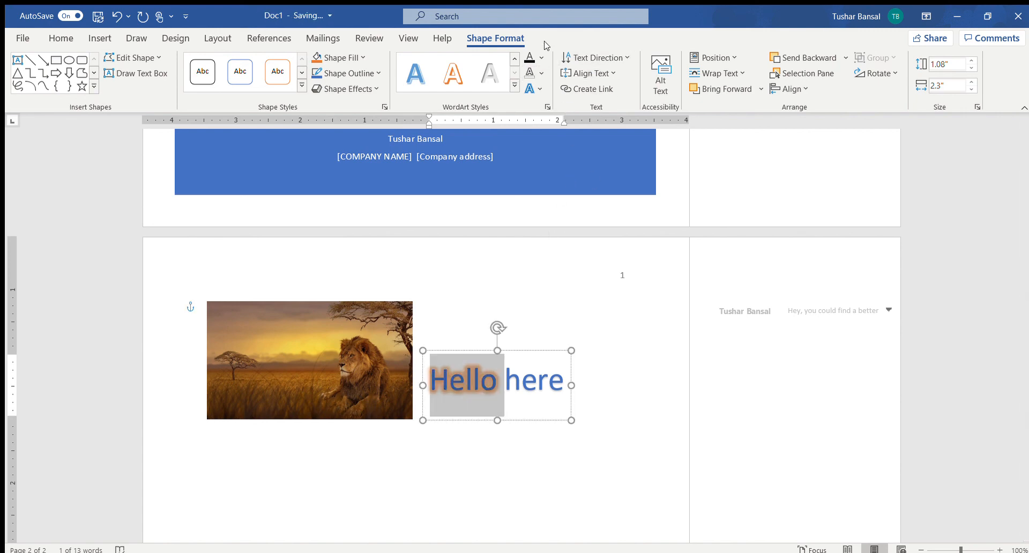
Step: Set the text fill of the word "Hello" to orange
left_click(525, 56)
left_click(539, 53)
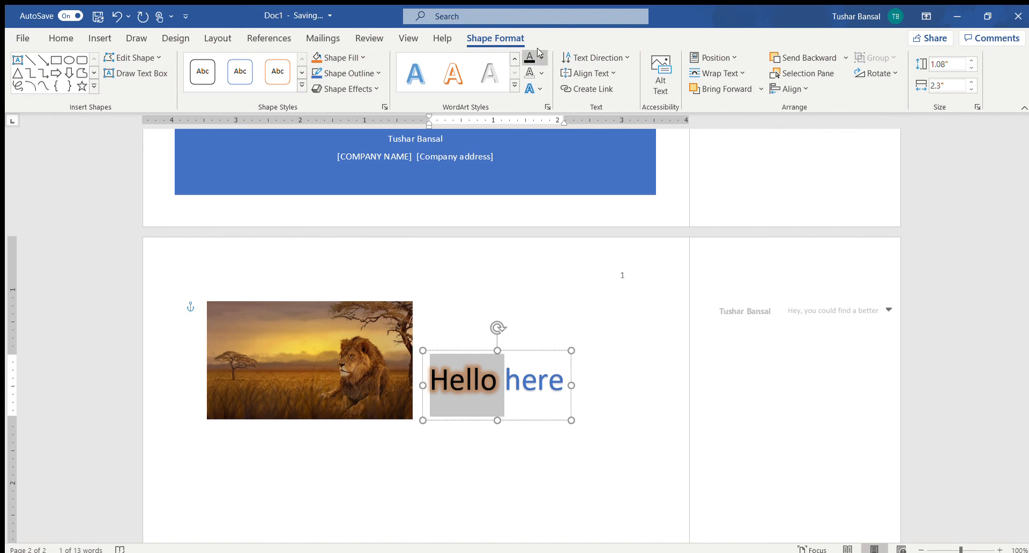
left_click(596, 139)
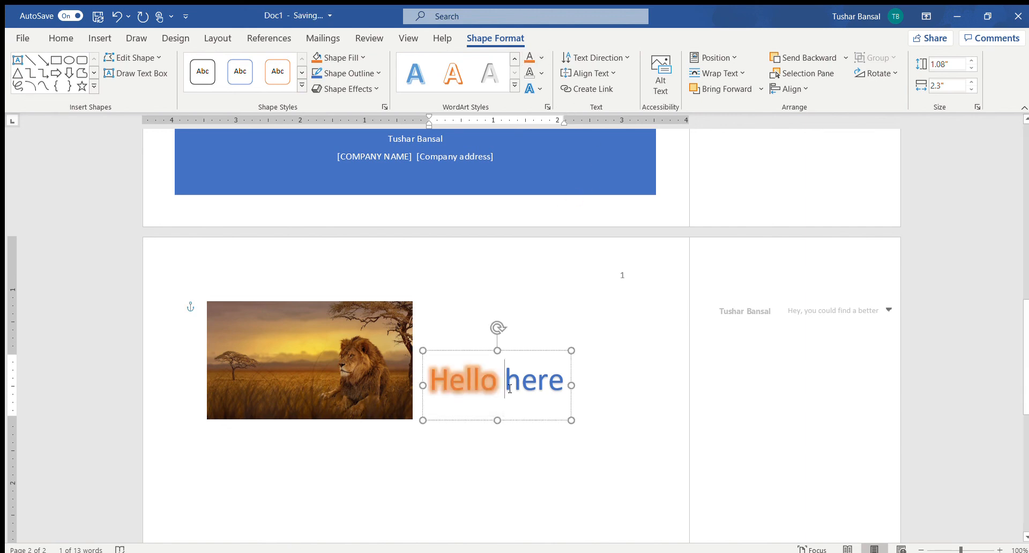
Step: Apply the white WordArt style with an orange outline and shadow to the word "Hello"
left_click(511, 86)
left_click(521, 152)
left_click(506, 375)
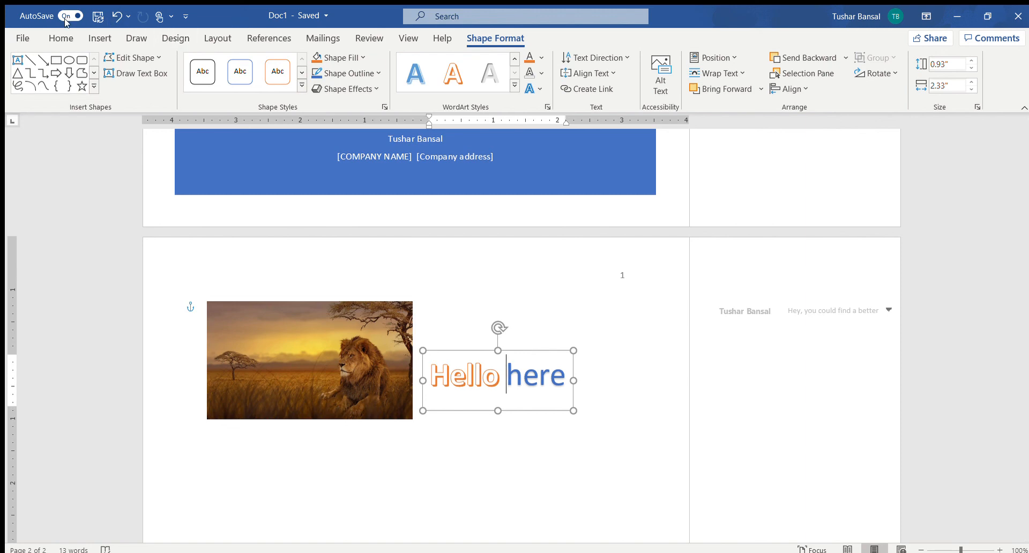
Step: Deselect the WordArt and insert a new blank equation right after the lion picture
left_click(100, 38)
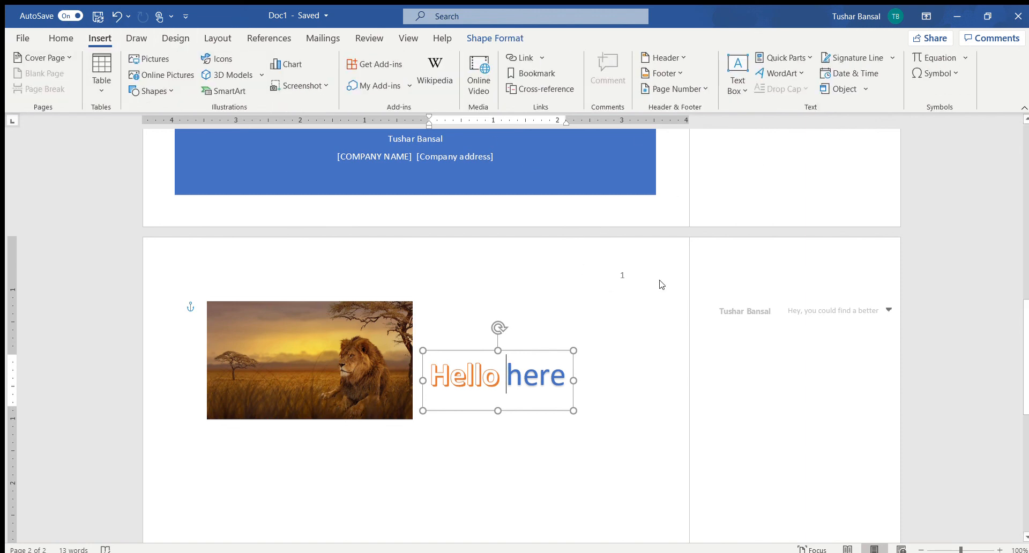
left_click(617, 395)
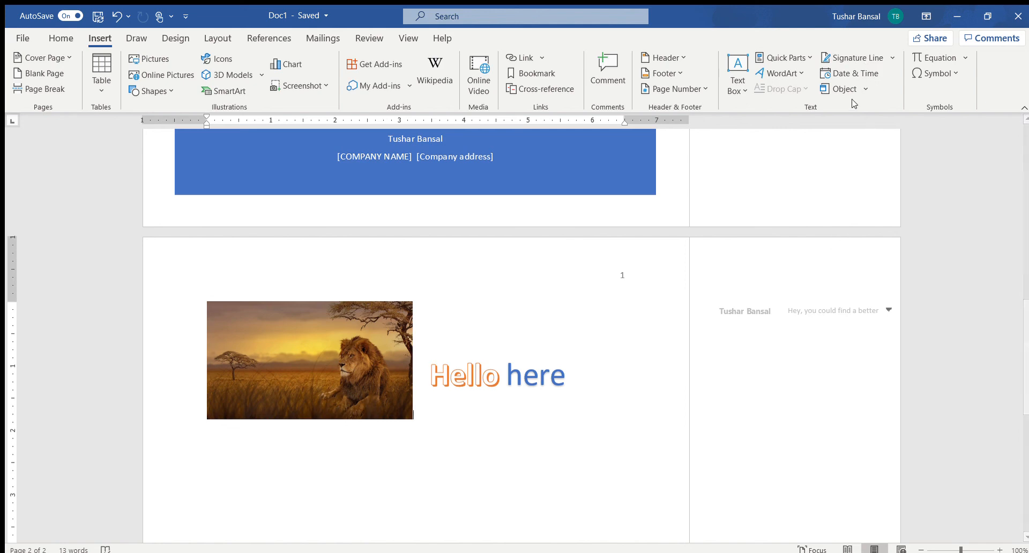
left_click(934, 53)
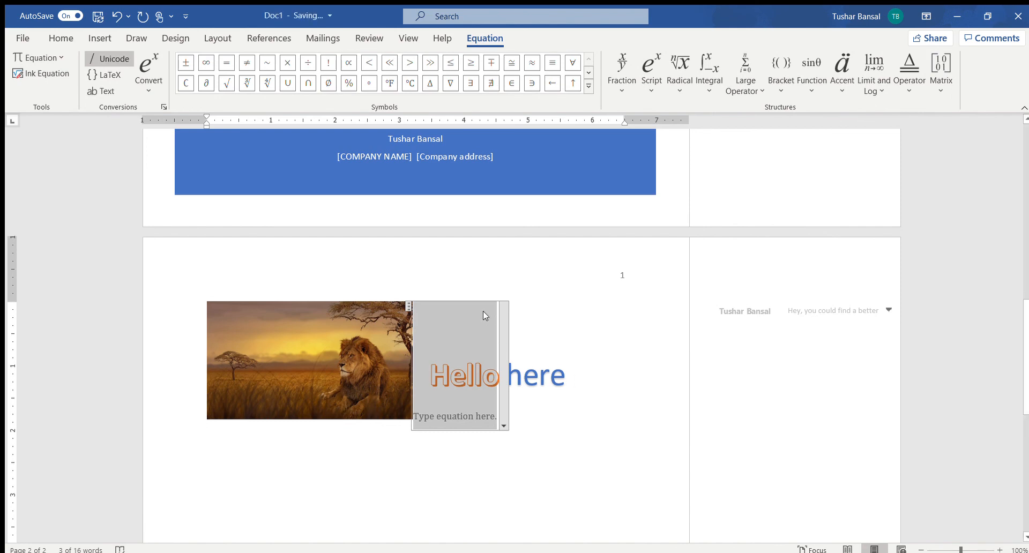
Step: Delete the "Hello here" WordArt and the blank equation beside the lion picture
left_click(553, 353)
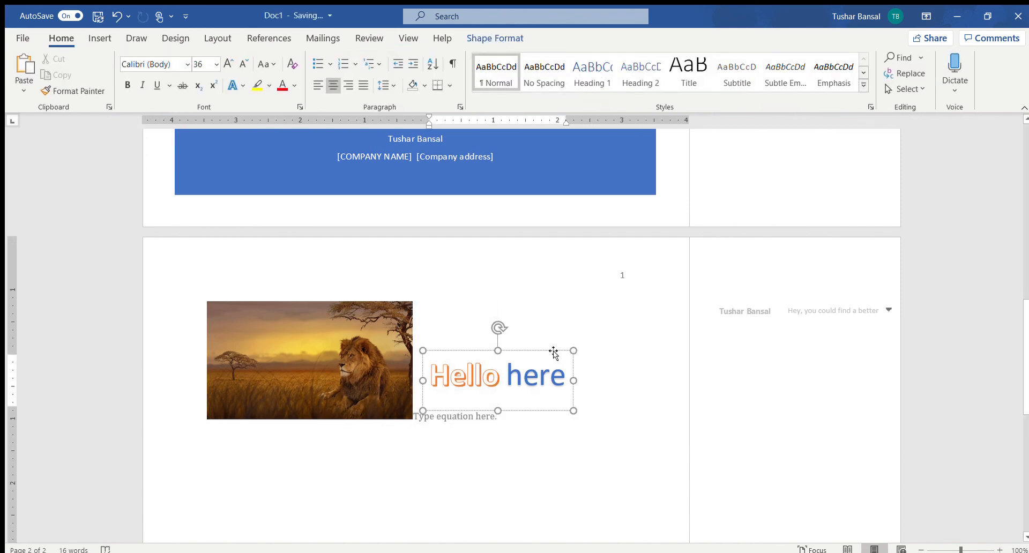
left_click(553, 350)
key("Delete")
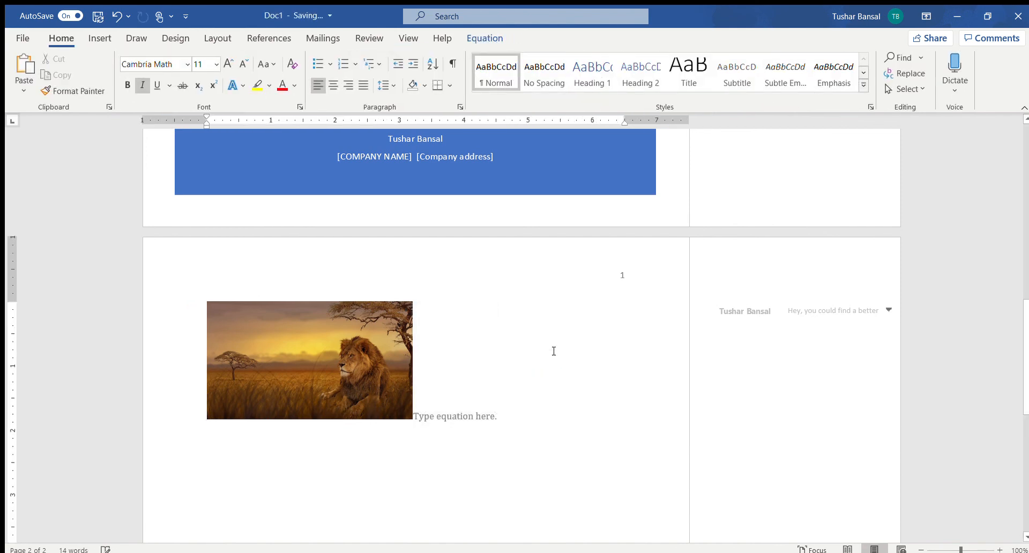
left_click(479, 418)
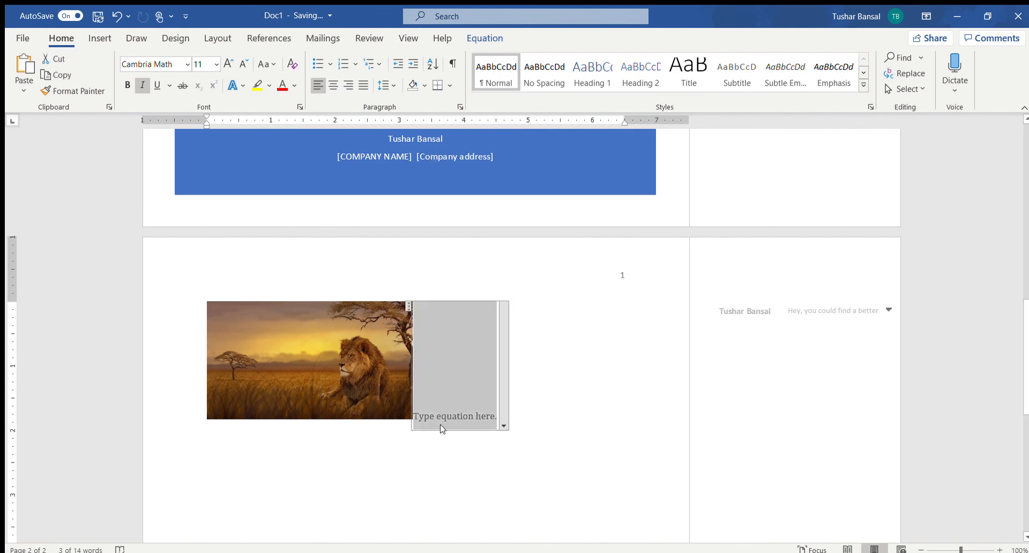
key("Delete")
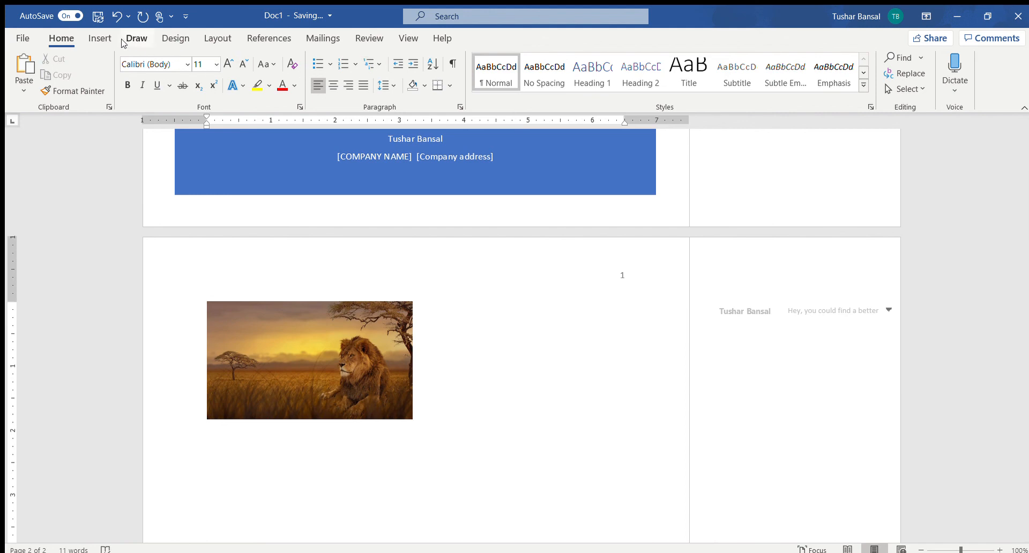
Step: Insert another blank equation after the lion picture and remove it again
left_click(99, 38)
left_click(922, 58)
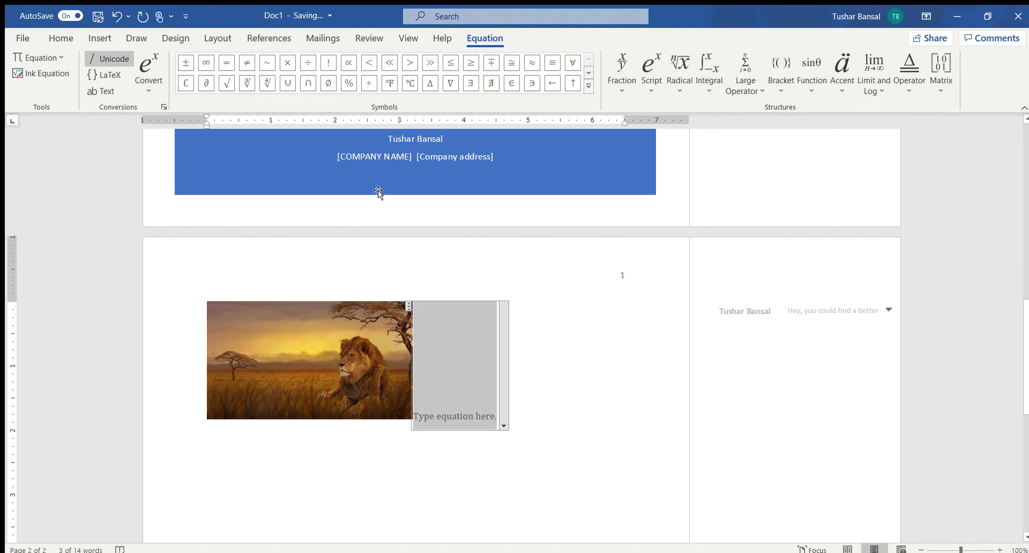
left_click(100, 38)
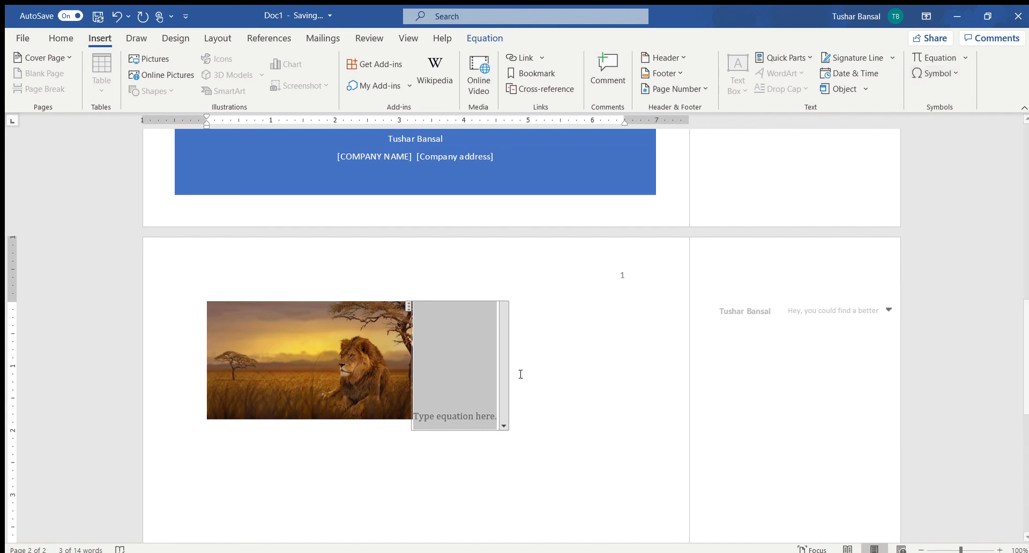
left_click(463, 298)
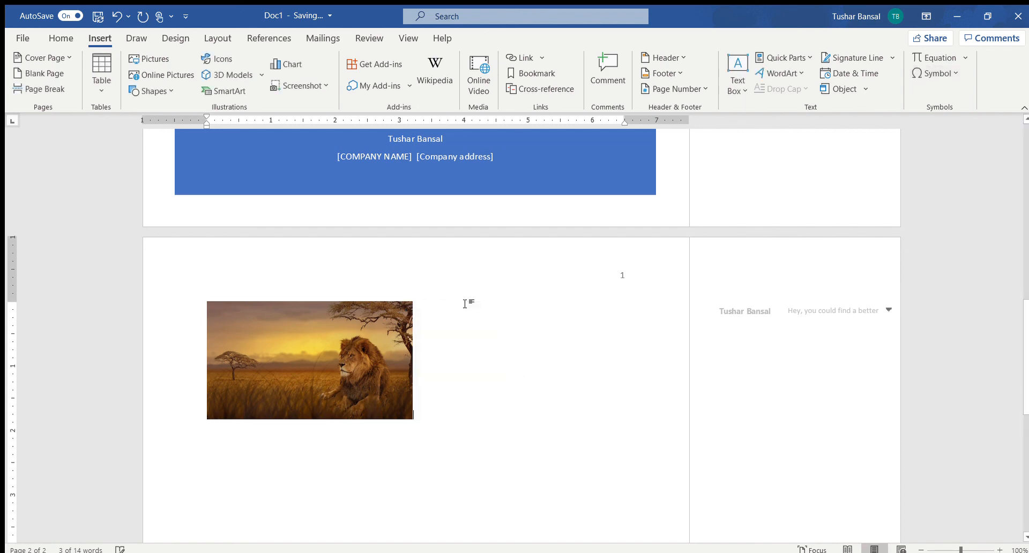